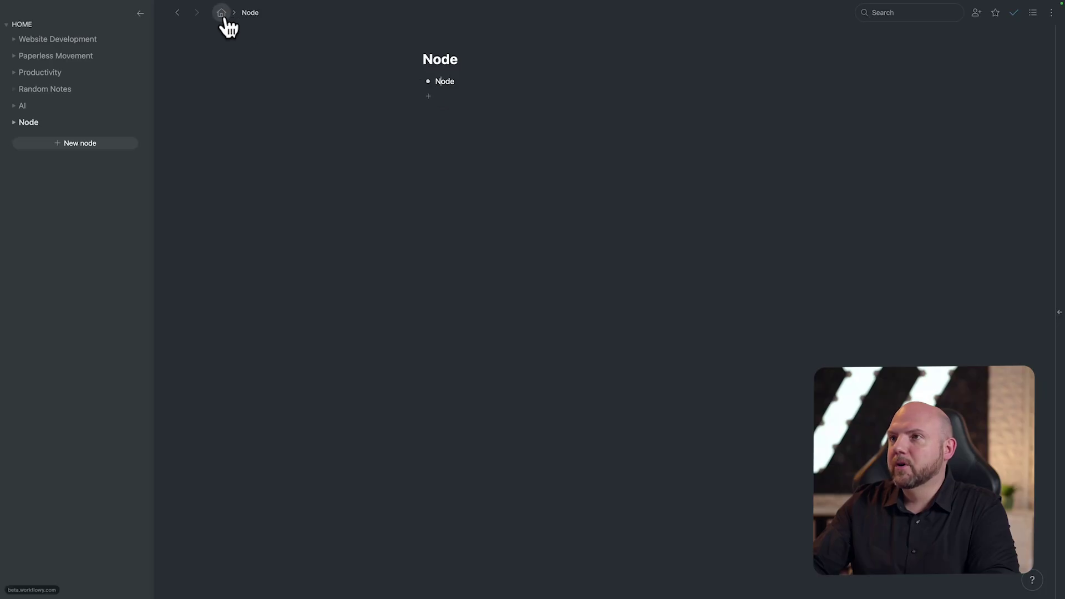
# Zoom into the Node item as its own page, then return to the home outline.
pyautogui.click(221, 13)
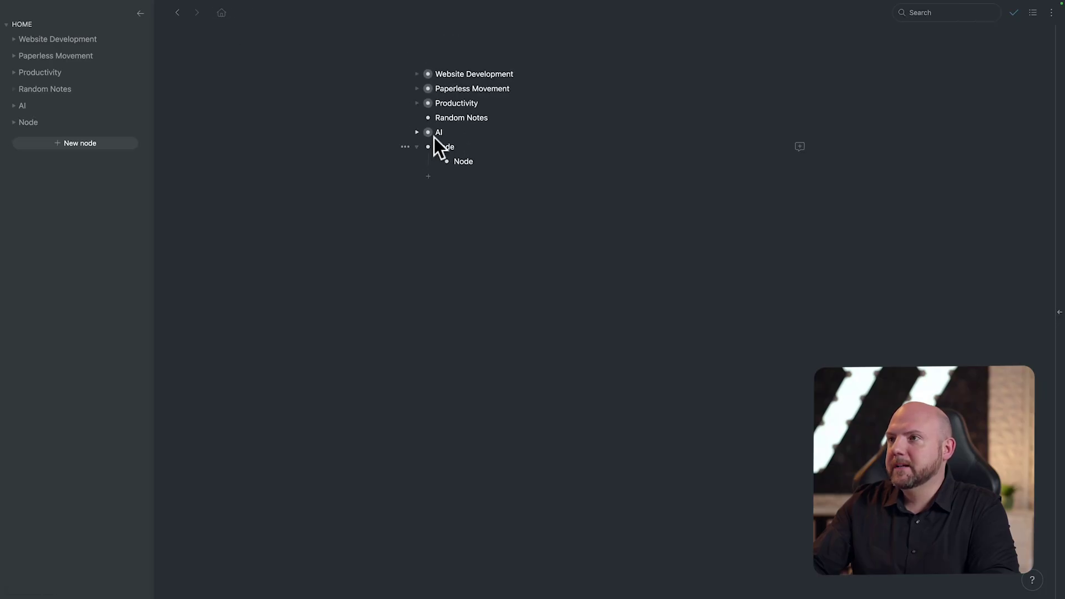
pyautogui.click(428, 147)
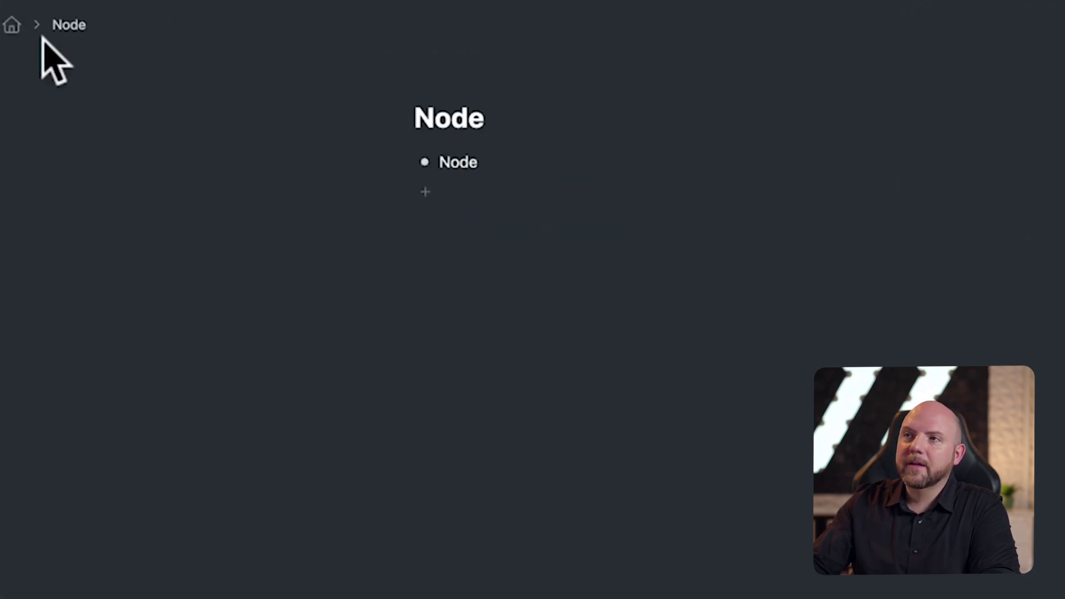
pyautogui.click(12, 25)
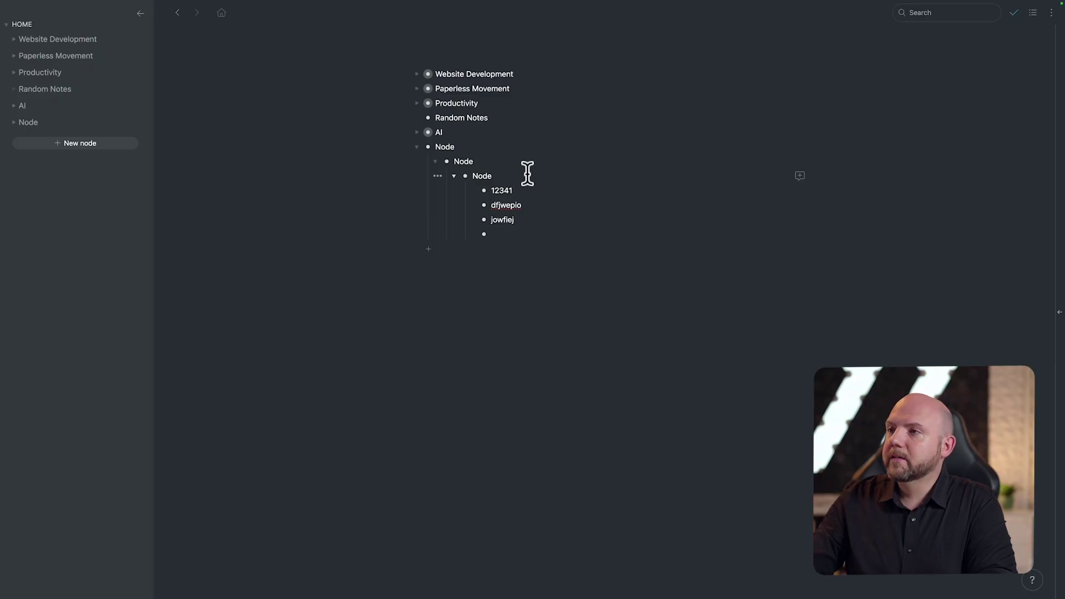
# Zoom through the nested Node levels and back out, then move the Node branch into AI.
pyautogui.hotkey('alt', 'Right')
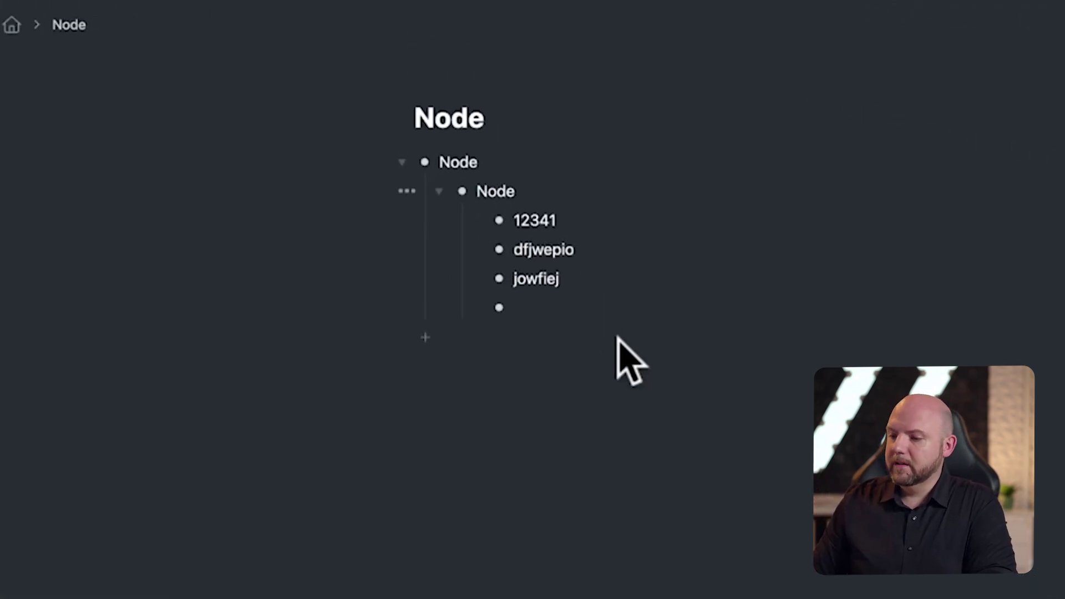
pyautogui.hotkey('alt', 'Right')
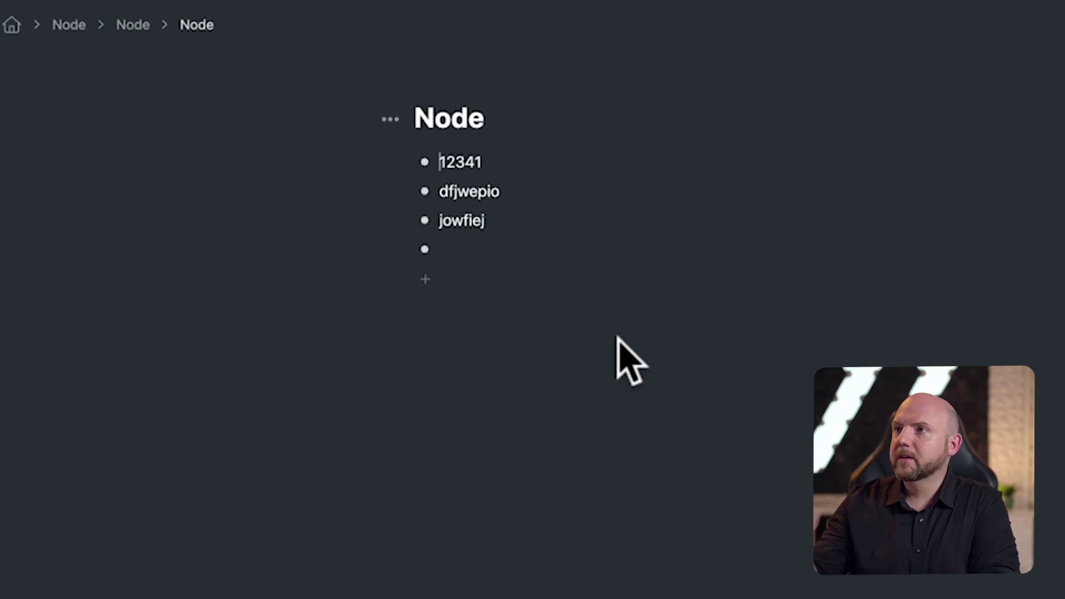
pyautogui.hotkey('alt', 'Left')
pyautogui.hotkey('alt', 'Left')
pyautogui.hotkey('alt', 'Left')
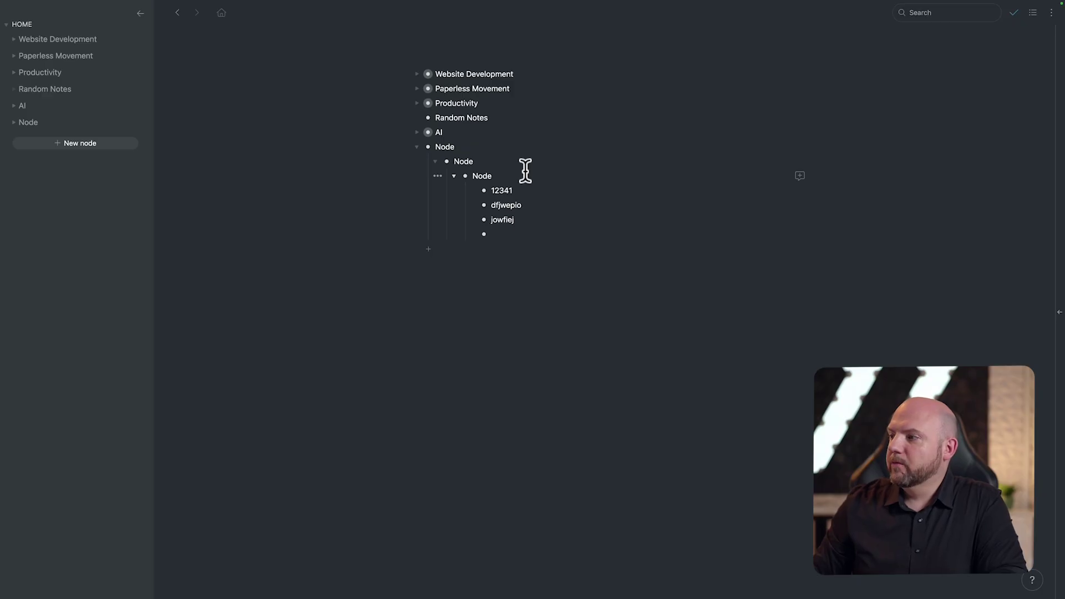
pyautogui.press('super+shift+Up')
pyautogui.press('super+shift+Up')
pyautogui.press('super+shift+Up')
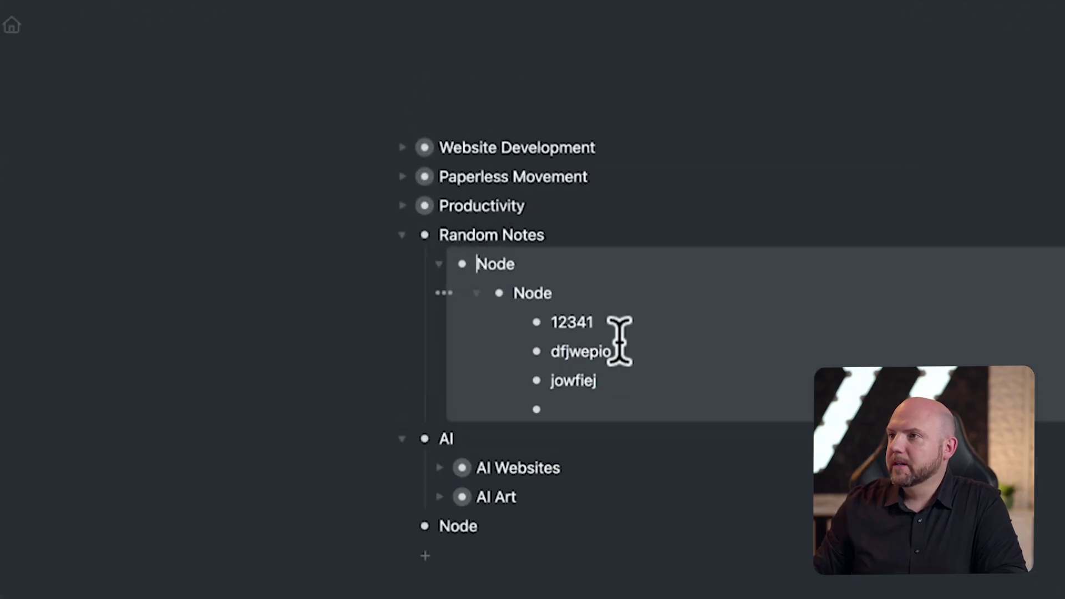
pyautogui.press('super+shift+Down')
pyautogui.press('super+shift+Down')
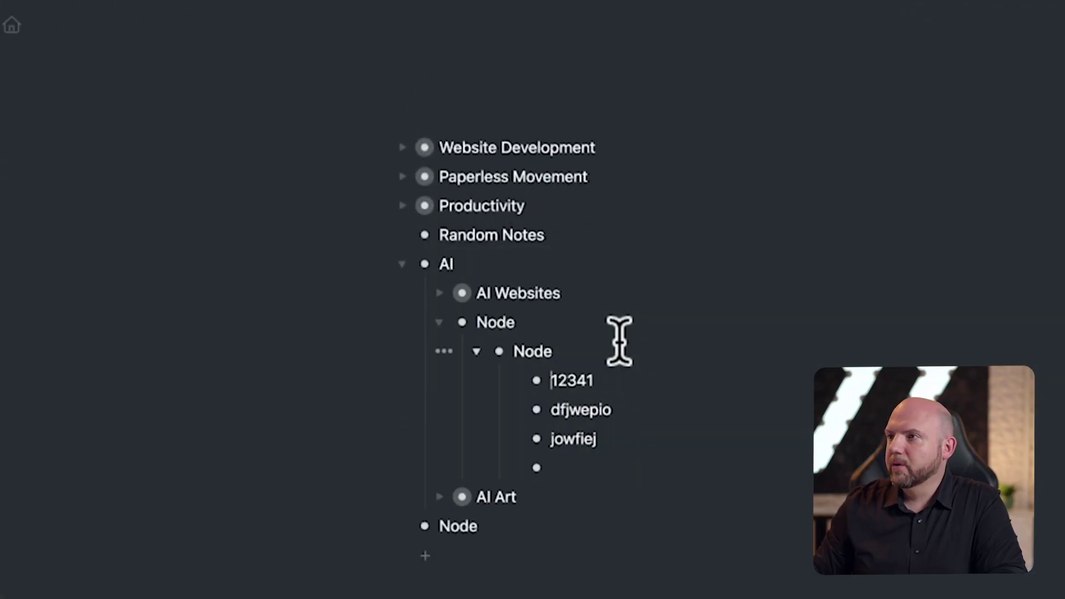
# Shuffle 12341 around the Node list and return it to first place.
pyautogui.press('super+shift+Down')
pyautogui.press('super+shift+Down')
pyautogui.press('super+shift+Up')
pyautogui.press('super+shift+Up')
pyautogui.press('super+shift+Down')
pyautogui.press('super+shift+Down')
pyautogui.press('super+shift+Down')
pyautogui.press('super+shift+Up')
pyautogui.press('super+shift+Up')
pyautogui.press('super+shift+Down')
pyautogui.press('super+shift+Down')
pyautogui.press('super+shift+Up')
pyautogui.press('super+shift+Up')
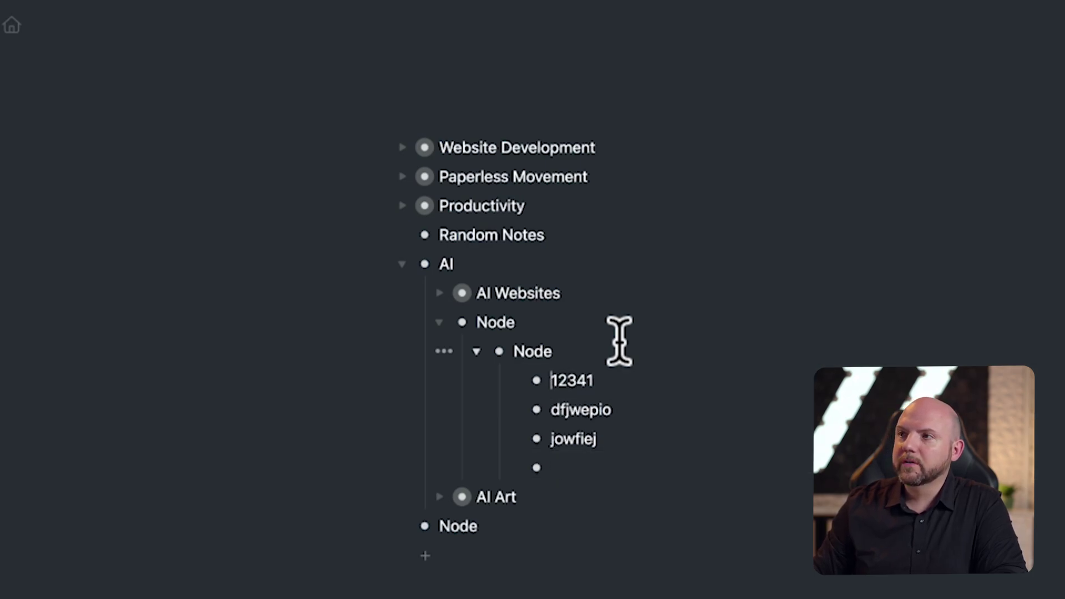
# Make the inner Node list the first entry in AI Websites, above the lablab link.
pyautogui.press('super+shift+Up')
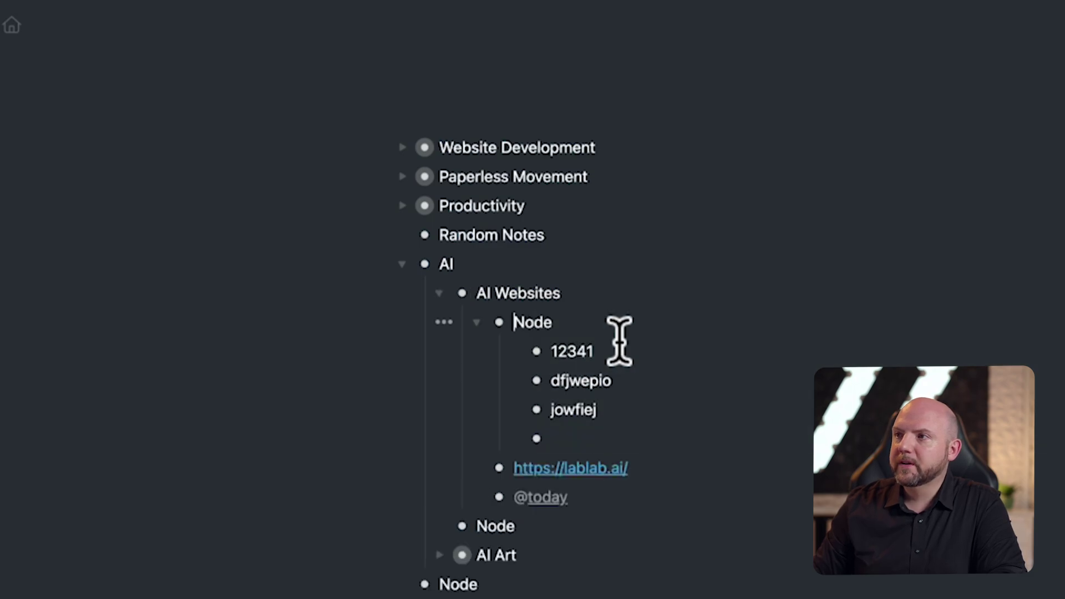
pyautogui.press('super+shift+Down')
pyautogui.press('super+shift+Up')
pyautogui.scroll(-2, 618, 341)
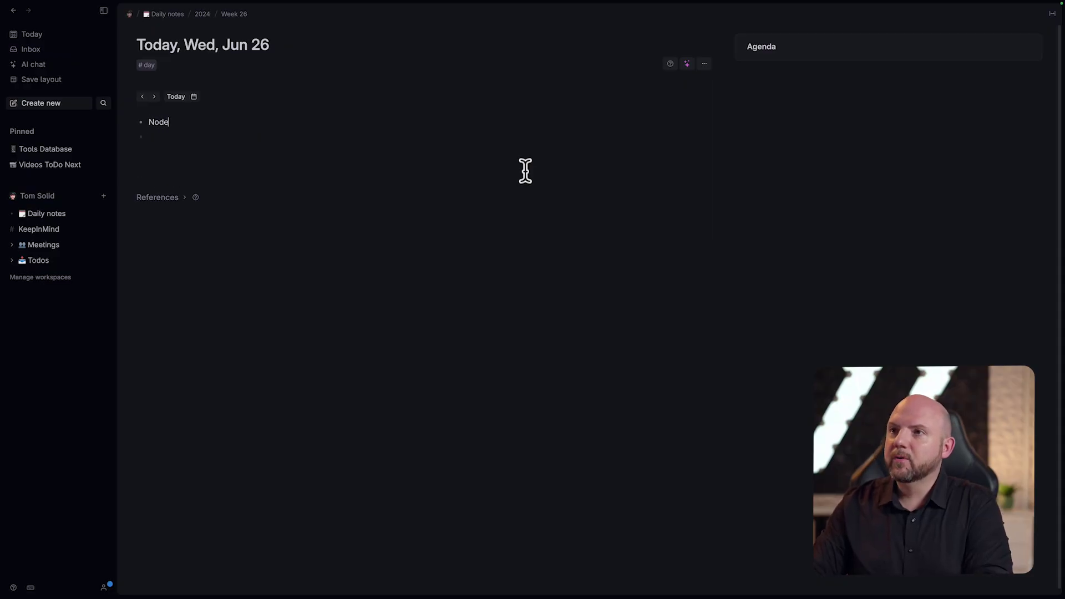
# Build the Node outline in today's Tana note with Node 2, Node 3 and their child items.
pyautogui.press('Return')
pyautogui.press('Tab')
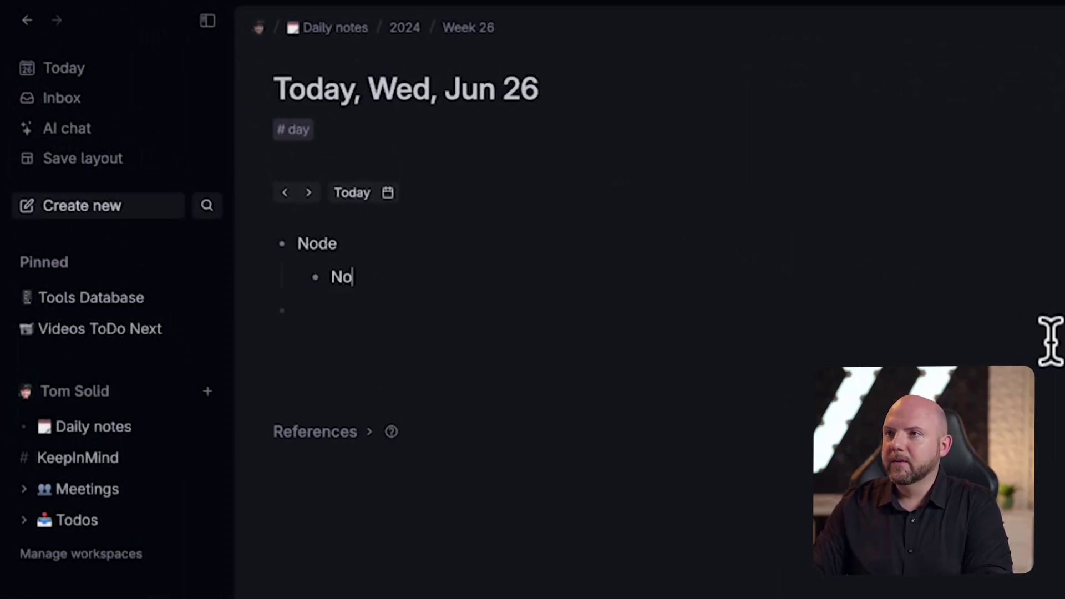
pyautogui.press('Return')
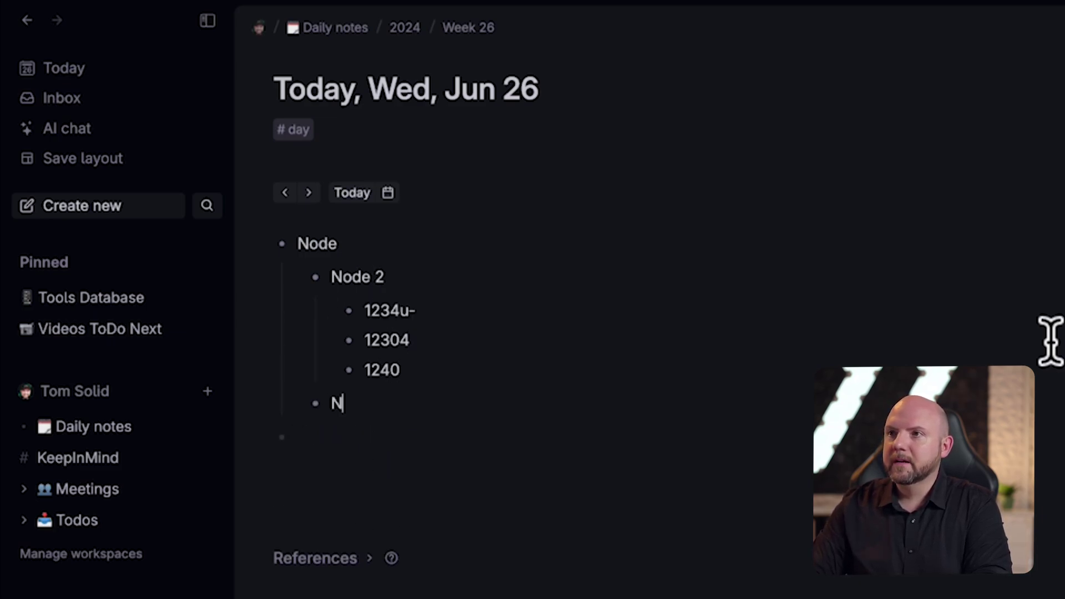
pyautogui.press('Return')
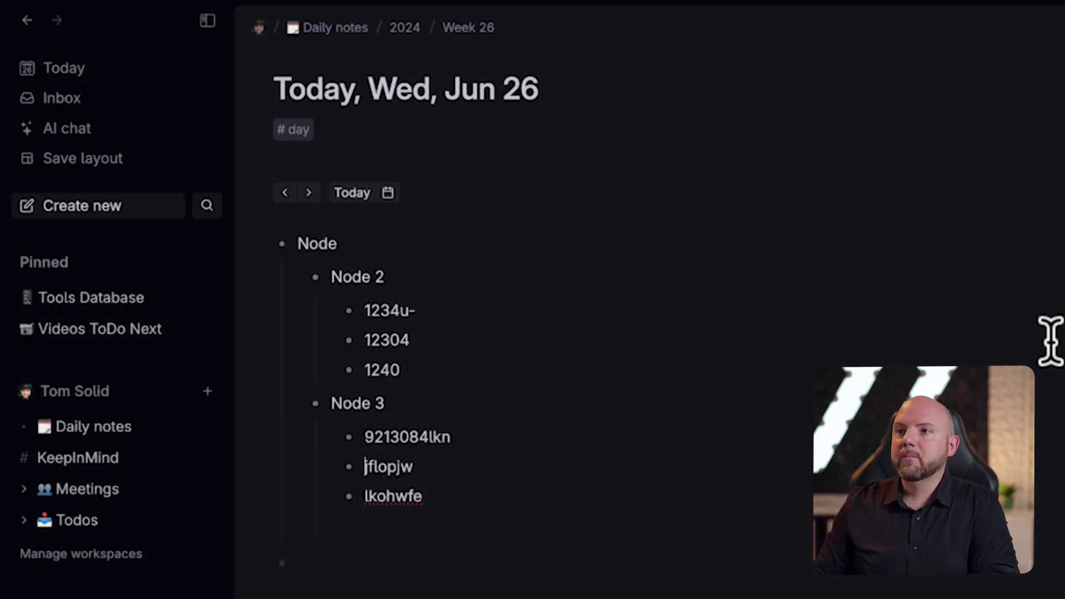
# Move jflopjw between Node 2's and Node 3's items, then put Node 3 above Node 2.
pyautogui.hotkey('ctrl', 'shift', 'Up')
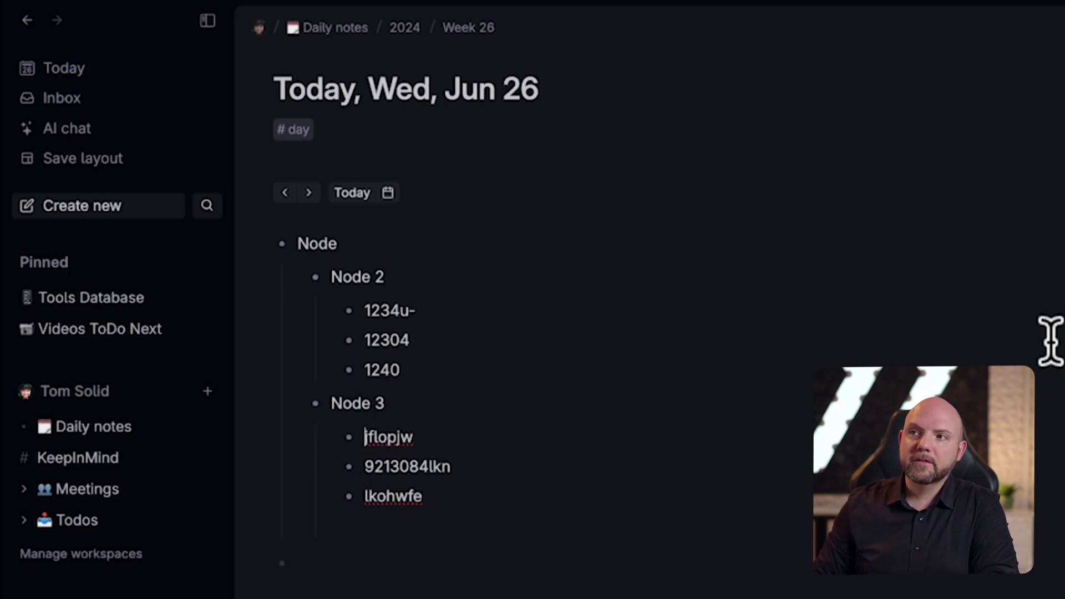
pyautogui.hotkey('ctrl', 'shift', 'Up')
pyautogui.hotkey('ctrl', 'shift', 'Down')
pyautogui.hotkey('ctrl', 'shift', 'Down')
pyautogui.hotkey('ctrl', 'shift', 'Down')
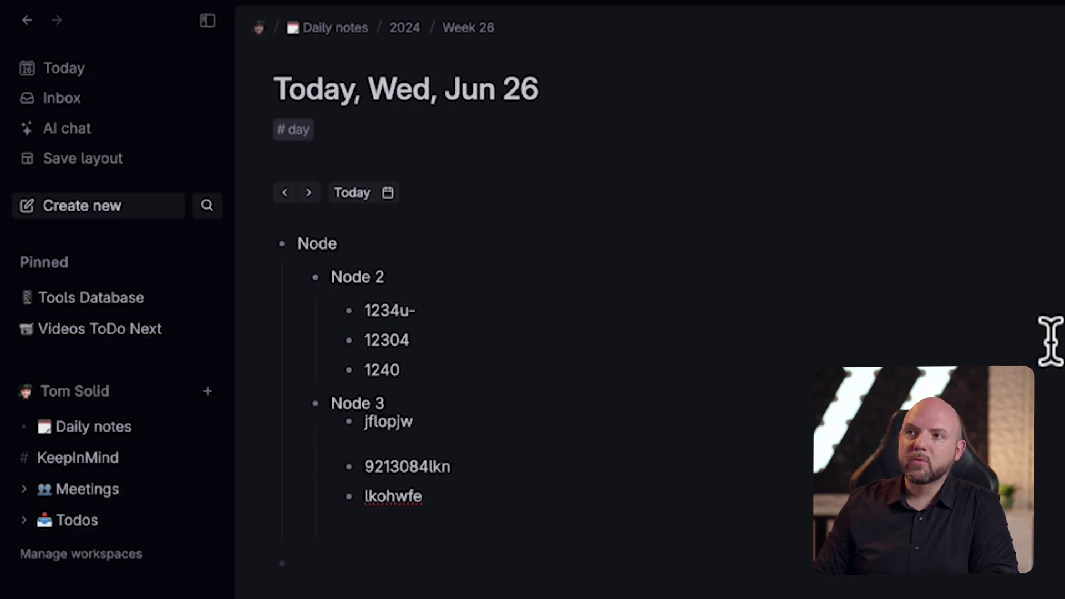
pyautogui.hotkey('ctrl', 'shift', 'Up')
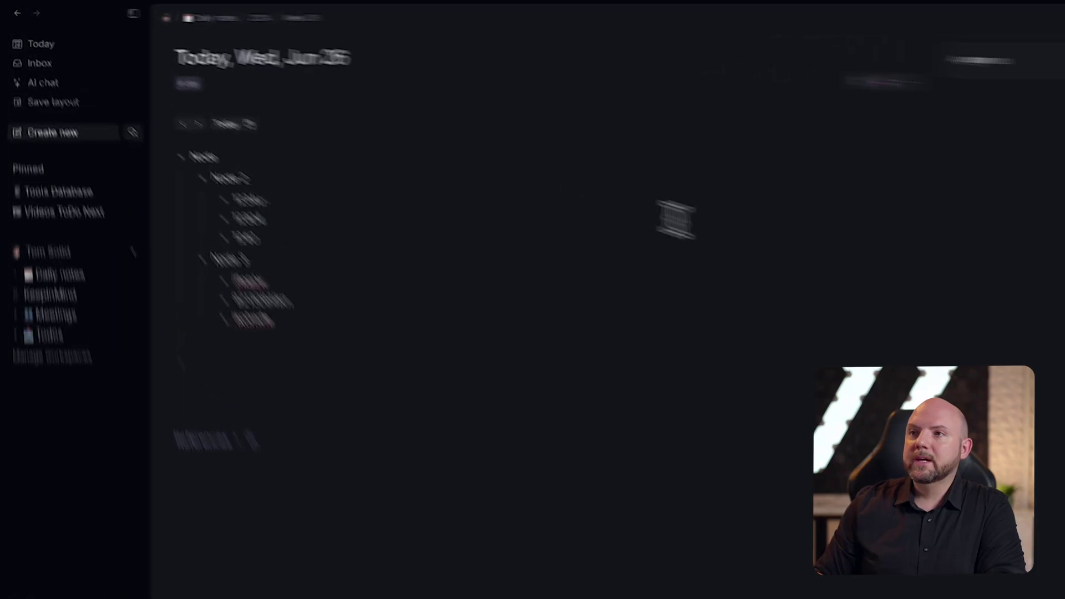
# Delete the empty item under lkohwfe, then delete the whole Node outline.
pyautogui.click(432, 402)
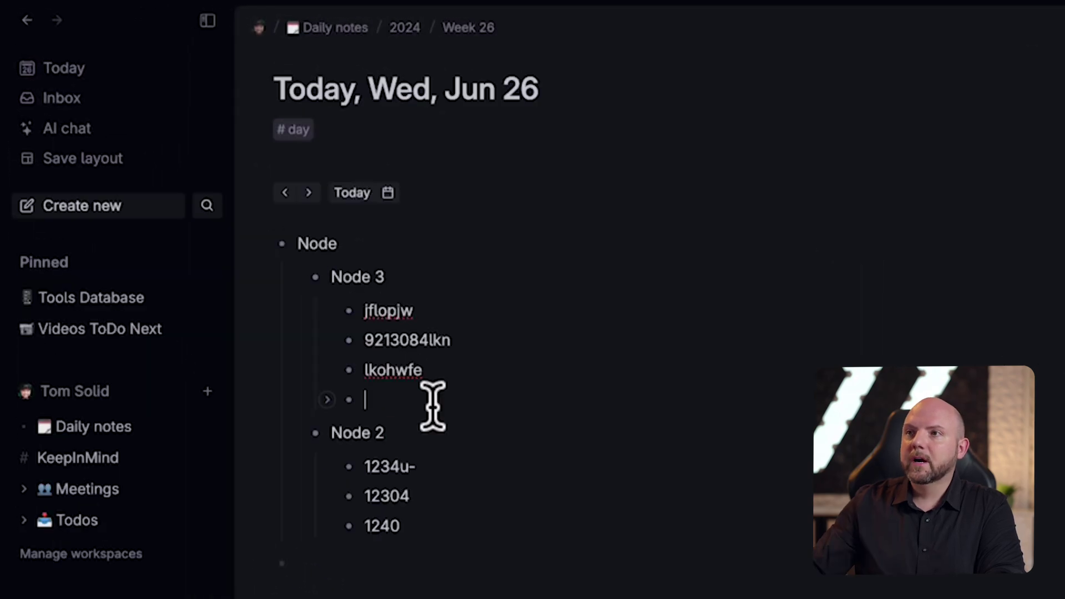
pyautogui.press('BackSpace')
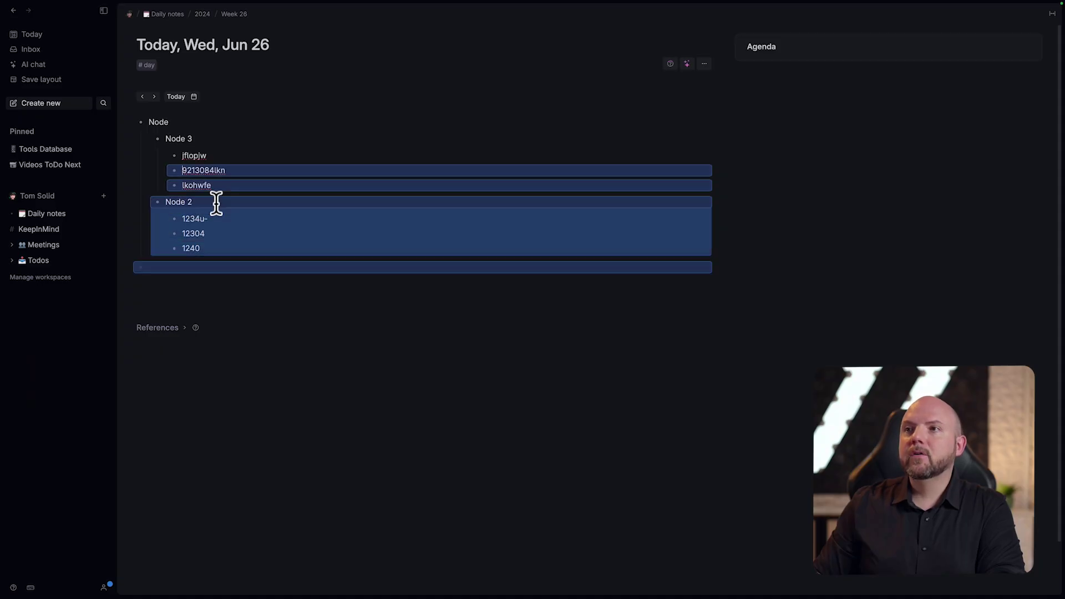
pyautogui.press('BackSpace')
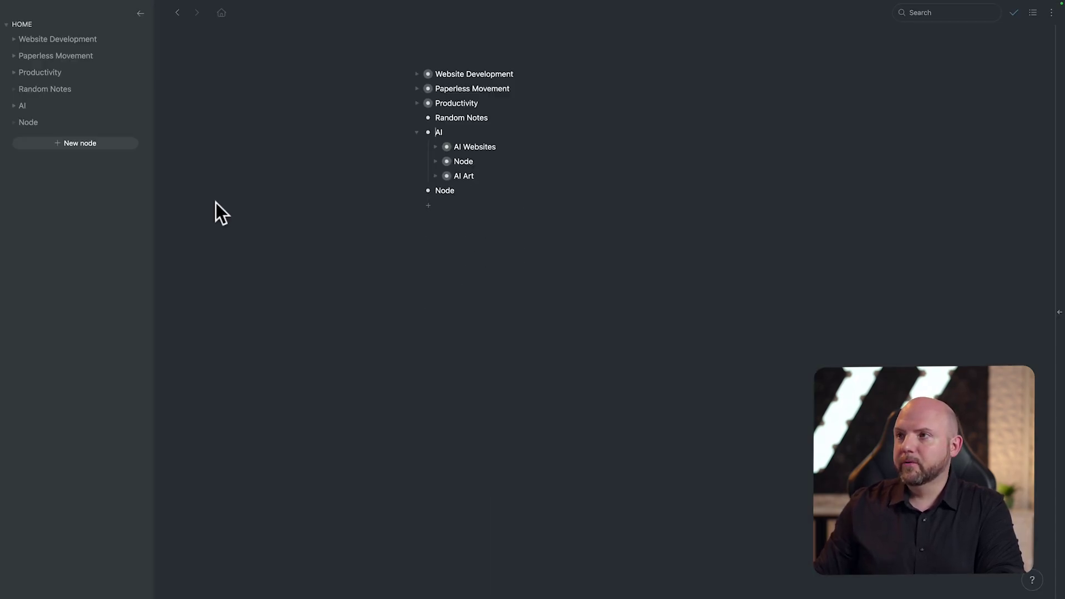
pyautogui.hotkey('ctrl', 'Up')
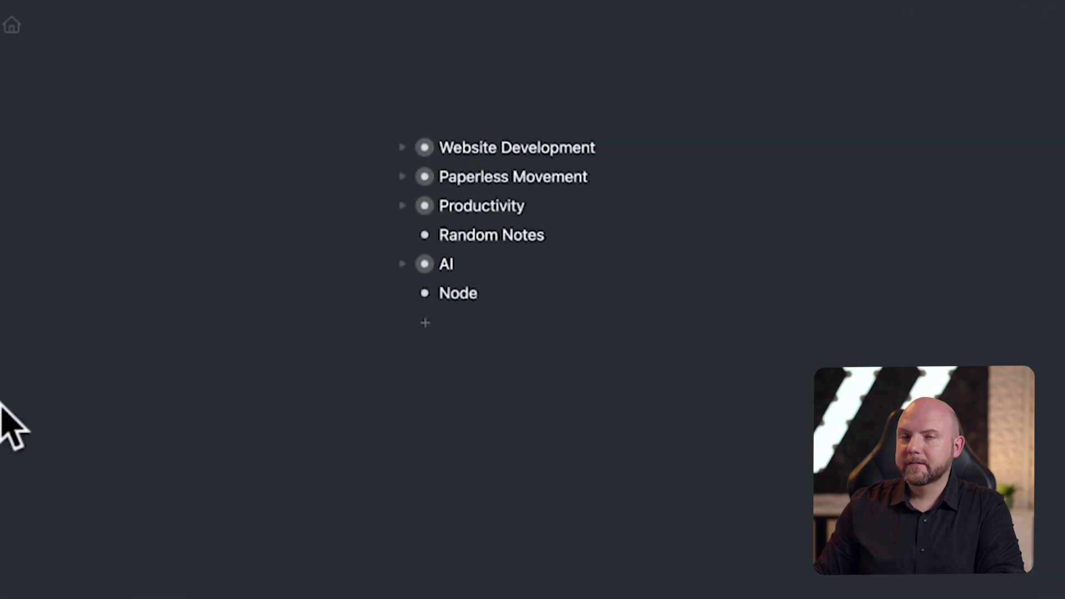
pyautogui.hotkey('ctrl', 'Down')
pyautogui.hotkey('ctrl', 'Up')
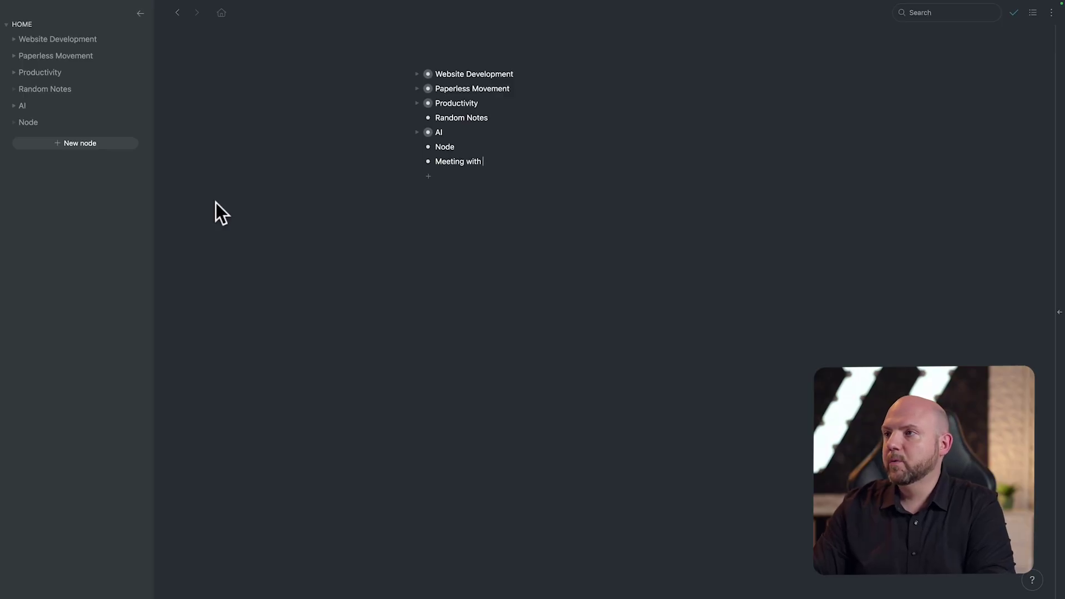
pyautogui.write('someone')
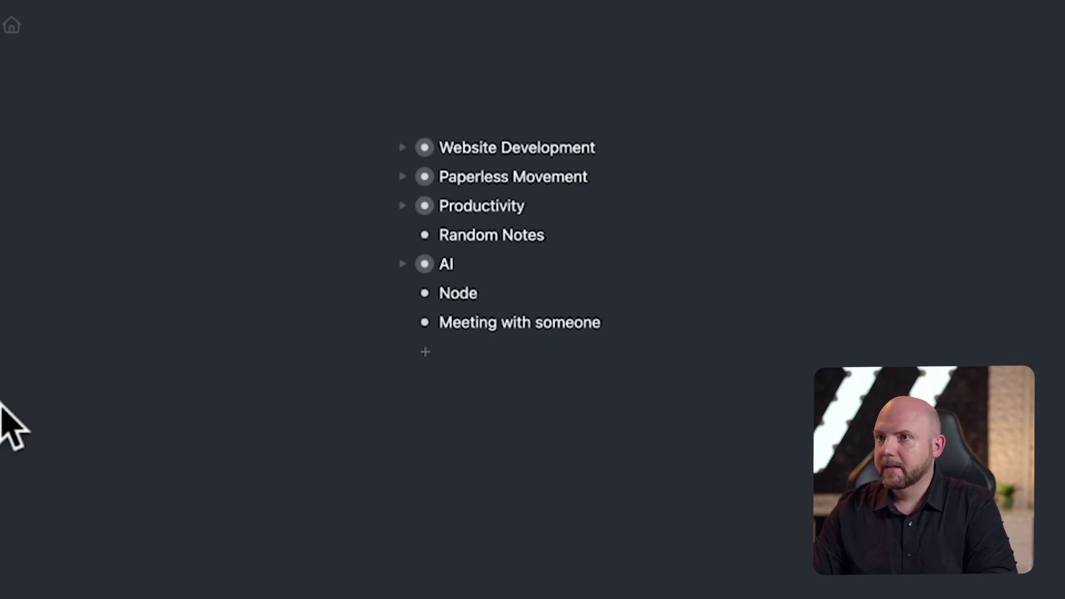
pyautogui.write(' @t')
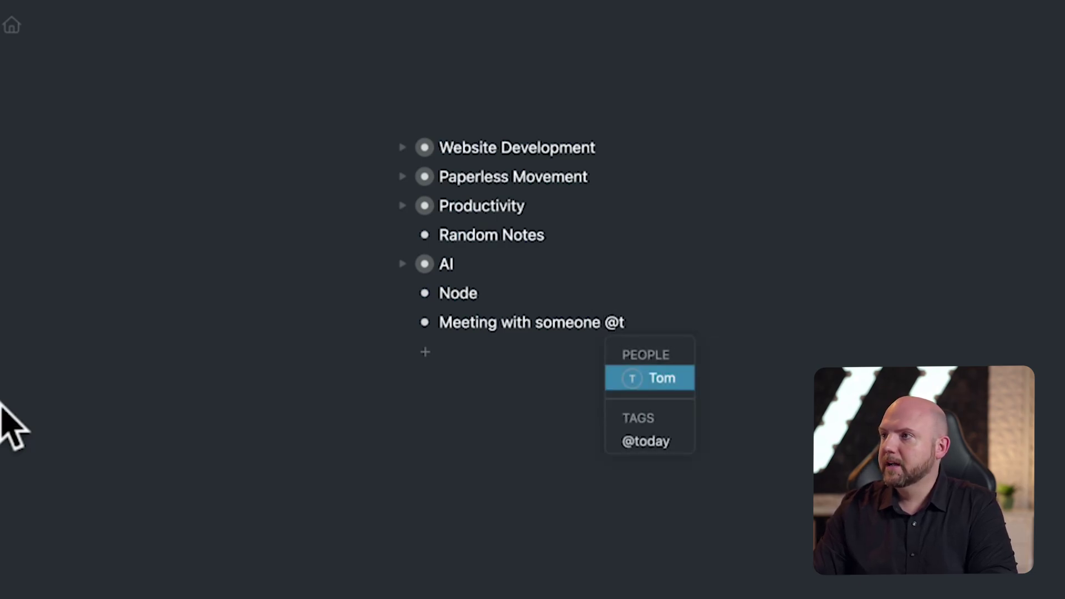
pyautogui.press('Down')
pyautogui.press('Return')
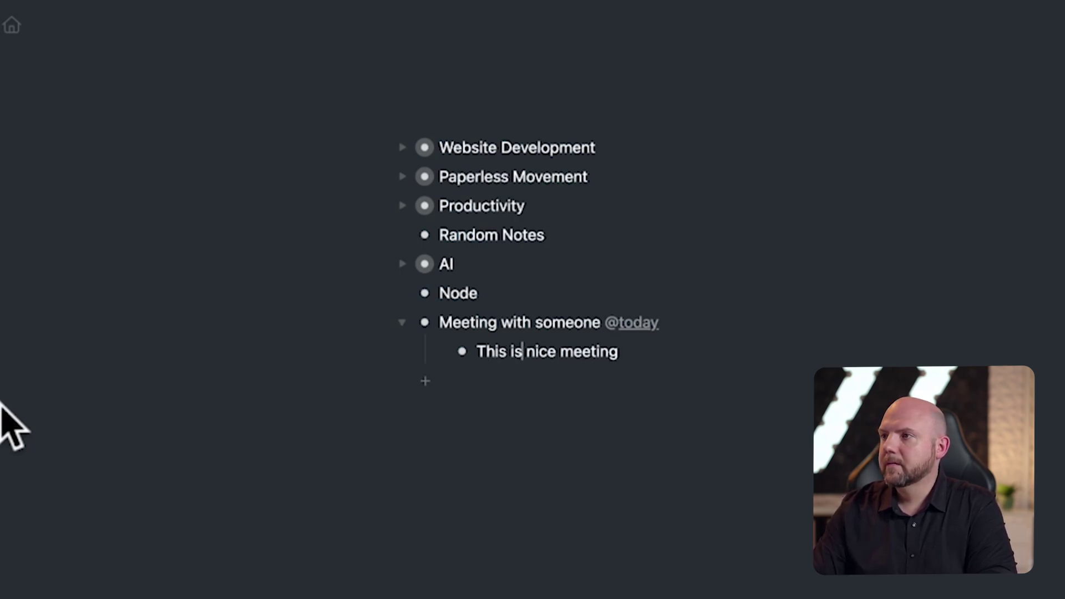
pyautogui.click(637, 325)
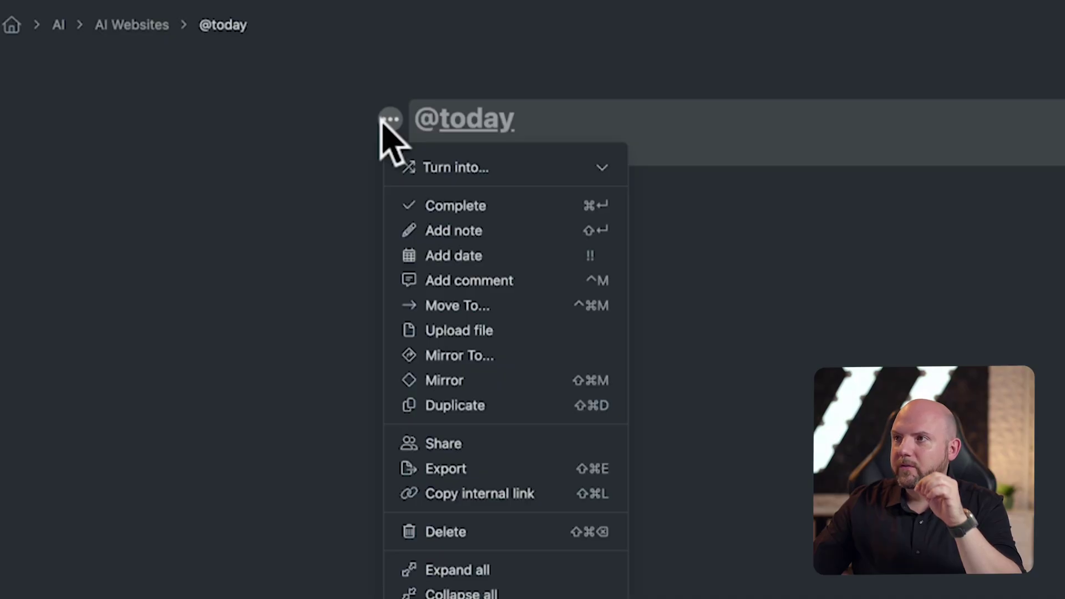
pyautogui.click(591, 256)
pyautogui.press('Up')
pyautogui.press('Return')
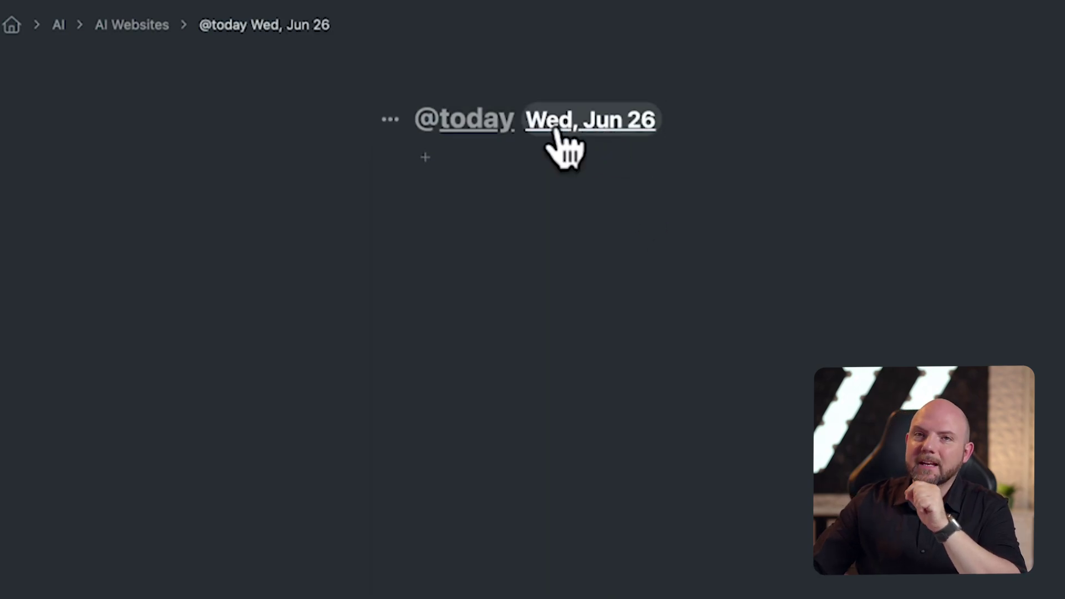
# Reopen the Wed, Jun 26 date picker, close the help panel and show the keyboard shortcuts list.
pyautogui.click(584, 128)
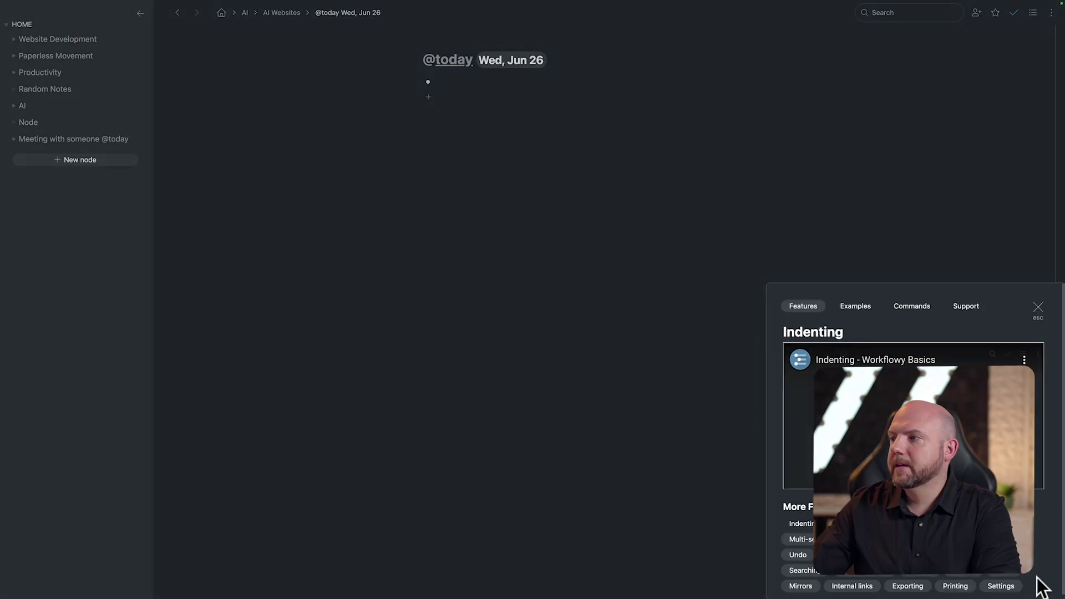
pyautogui.click(1038, 307)
pyautogui.press('super+shift+slash')
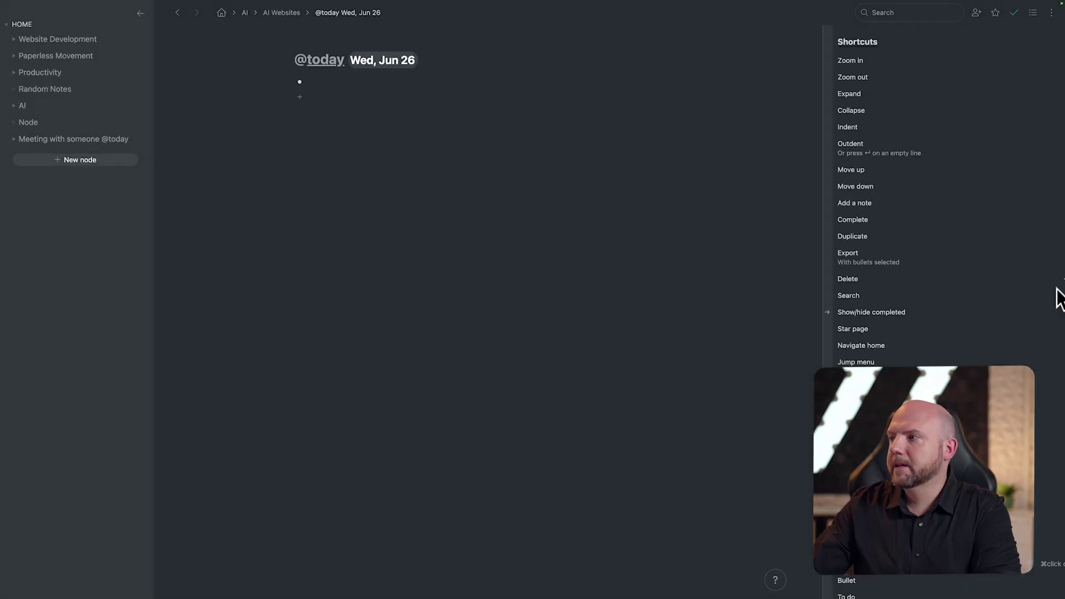
# Hide the shortcuts list, return to AI Websites, and check the Wed, Jun 26 date without changing it.
pyautogui.press('super+shift+slash')
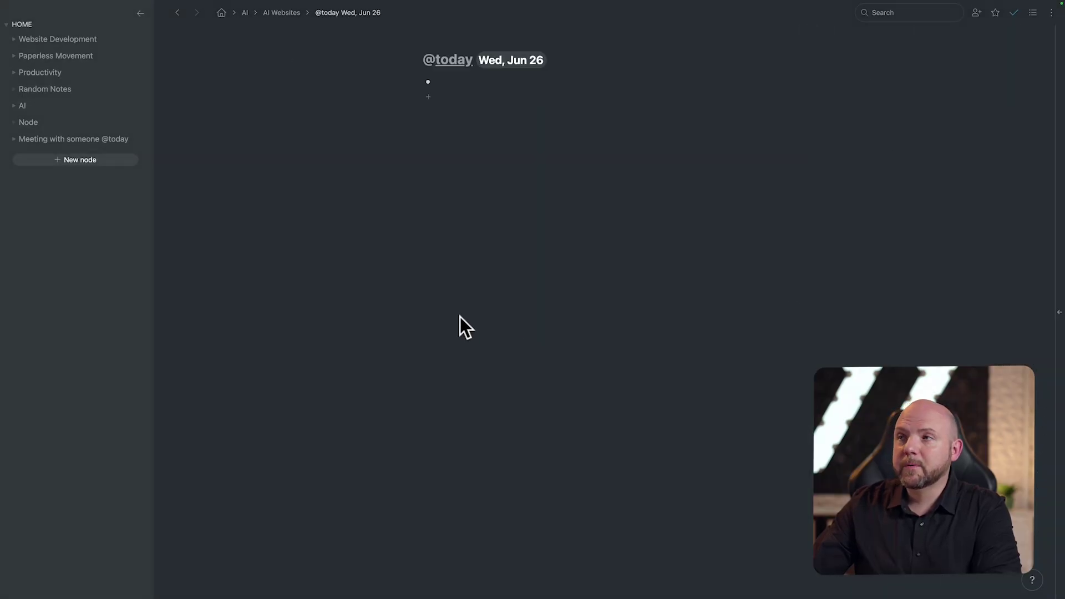
pyautogui.click(291, 13)
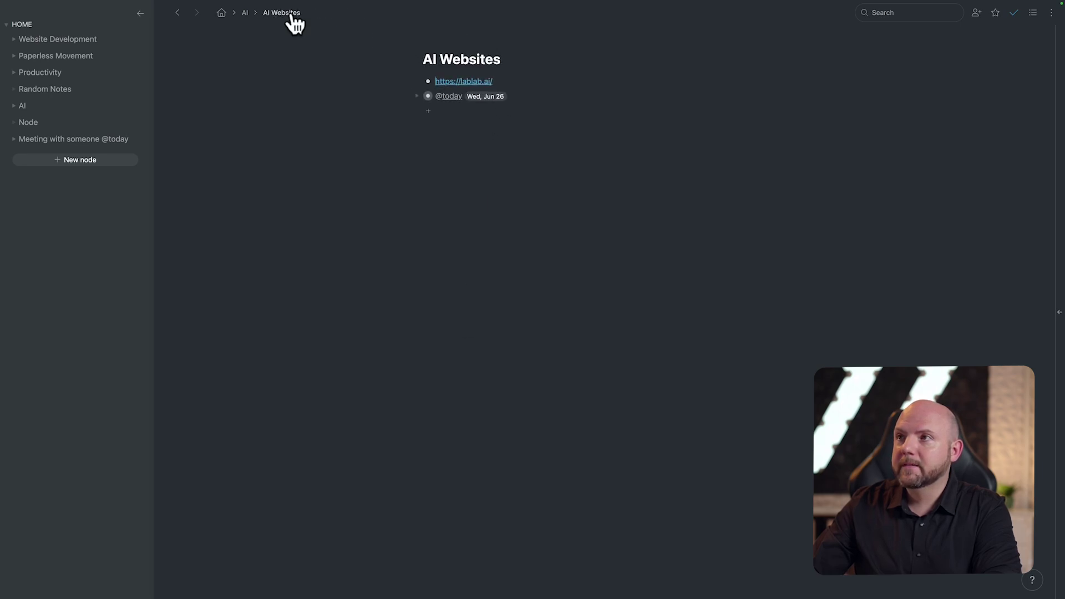
pyautogui.click(488, 97)
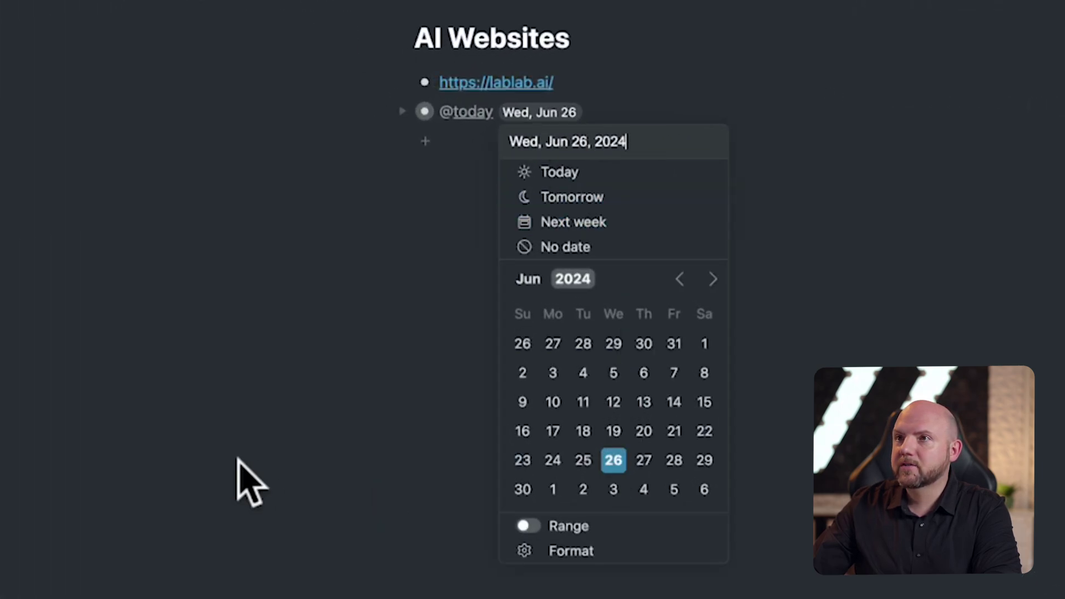
pyautogui.click(622, 114)
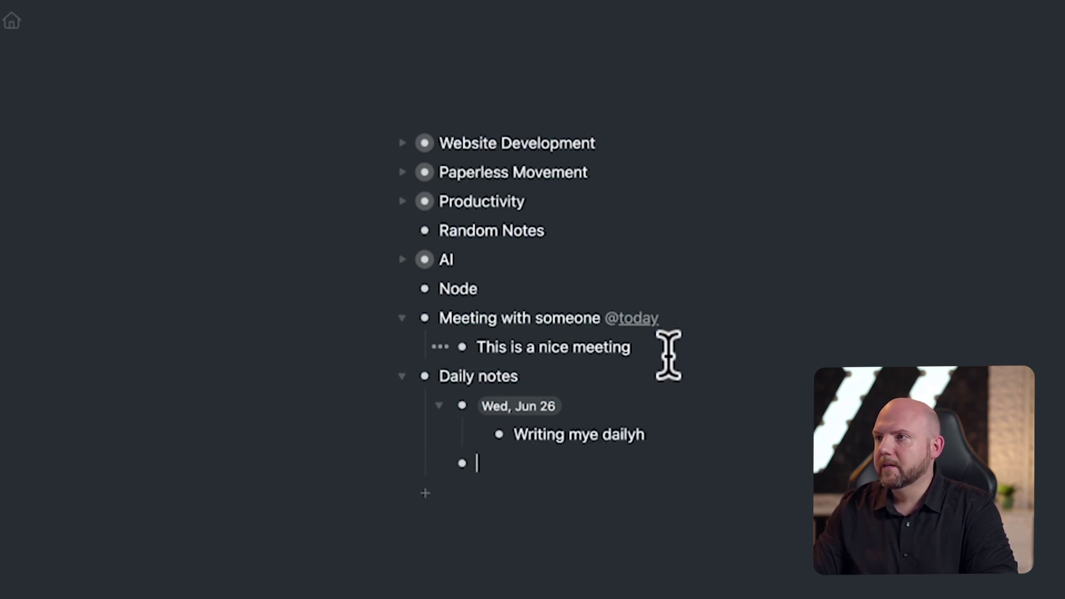
# Insert a Thu, Jun 27 date with /da and give it the child bullet 'iofwej'.
pyautogui.write('/da')
pyautogui.press('Return')
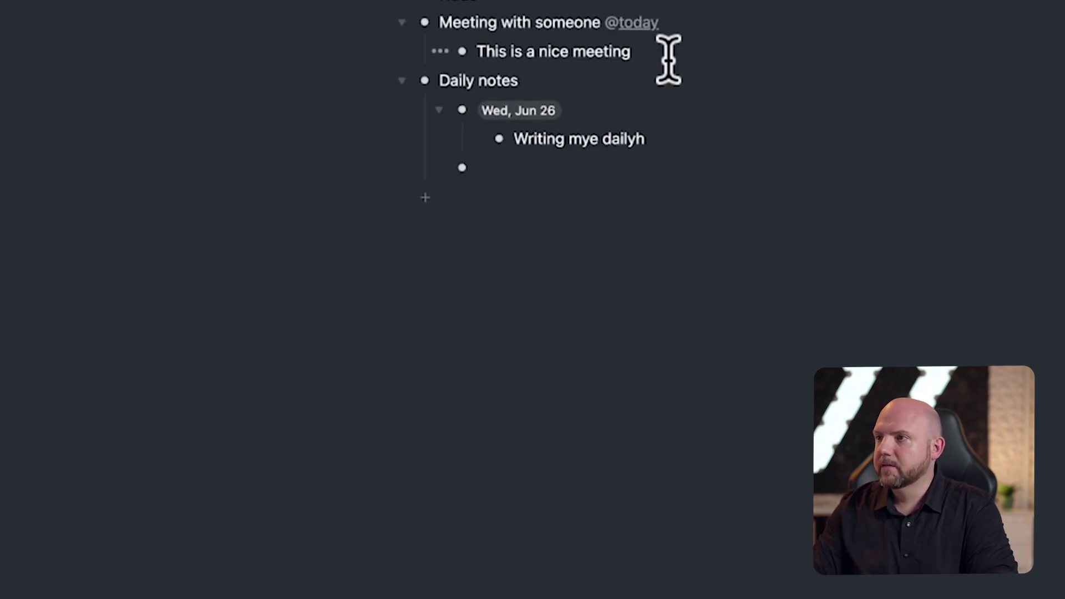
pyautogui.press('Down')
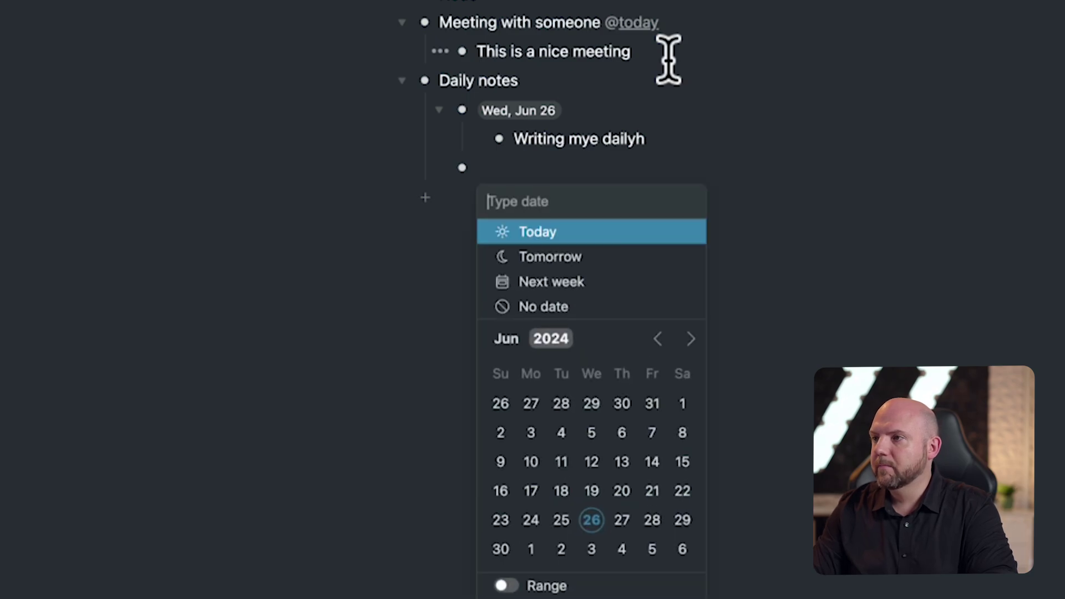
pyautogui.press('Down')
pyautogui.press('Return')
pyautogui.press('Return')
pyautogui.press('Tab')
pyautogui.write('iofwej')
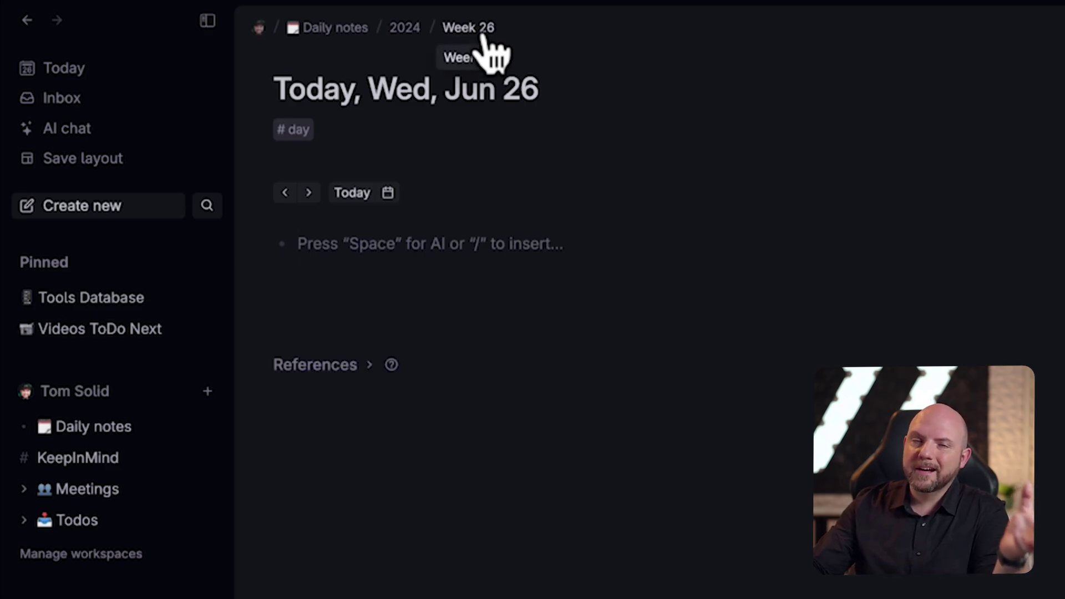
# Navigate via Daily notes, 2024 and Week 26 to the Wed, Jun 26 note and start the reminder line.
pyautogui.click(354, 29)
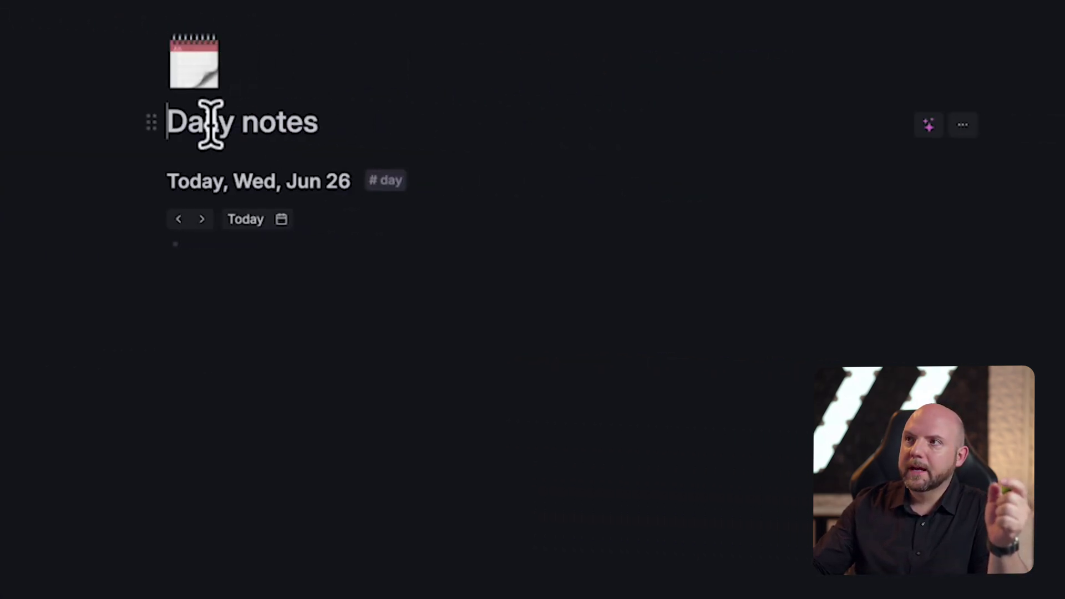
pyautogui.click(64, 36)
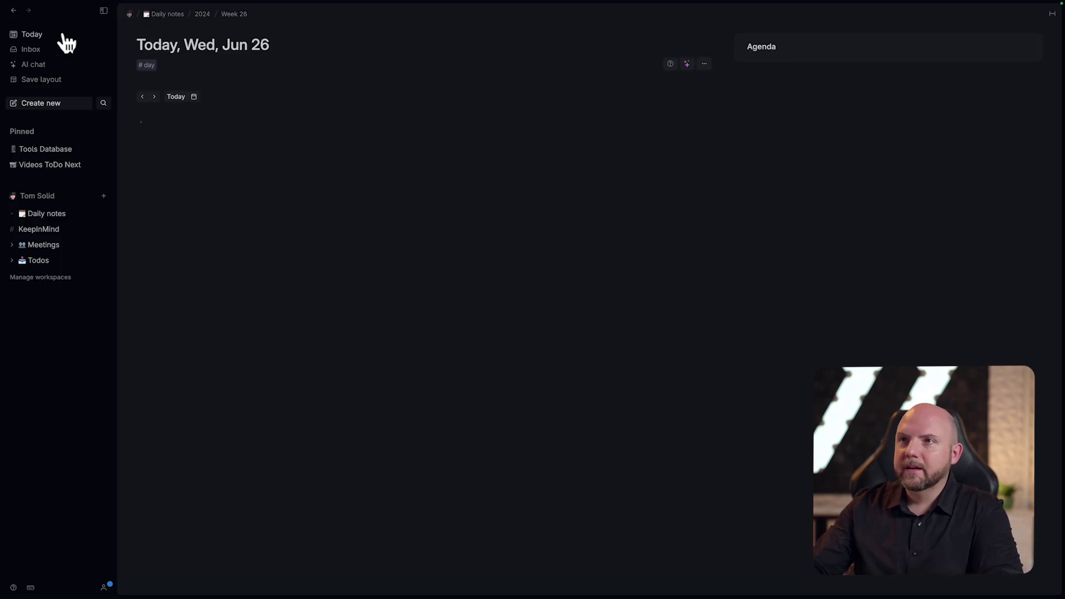
pyautogui.click(203, 15)
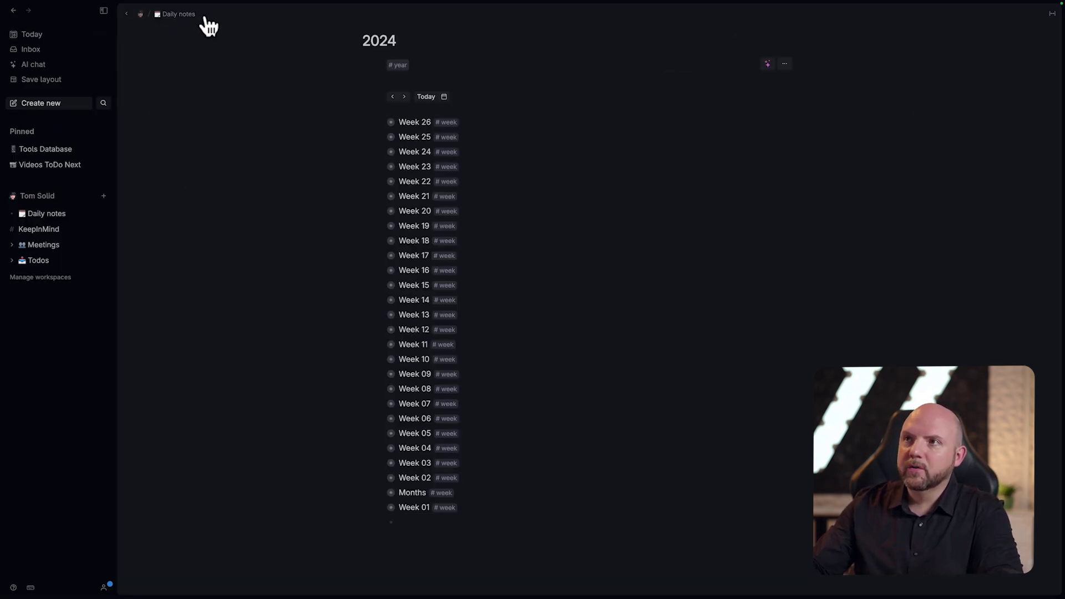
pyautogui.click(391, 123)
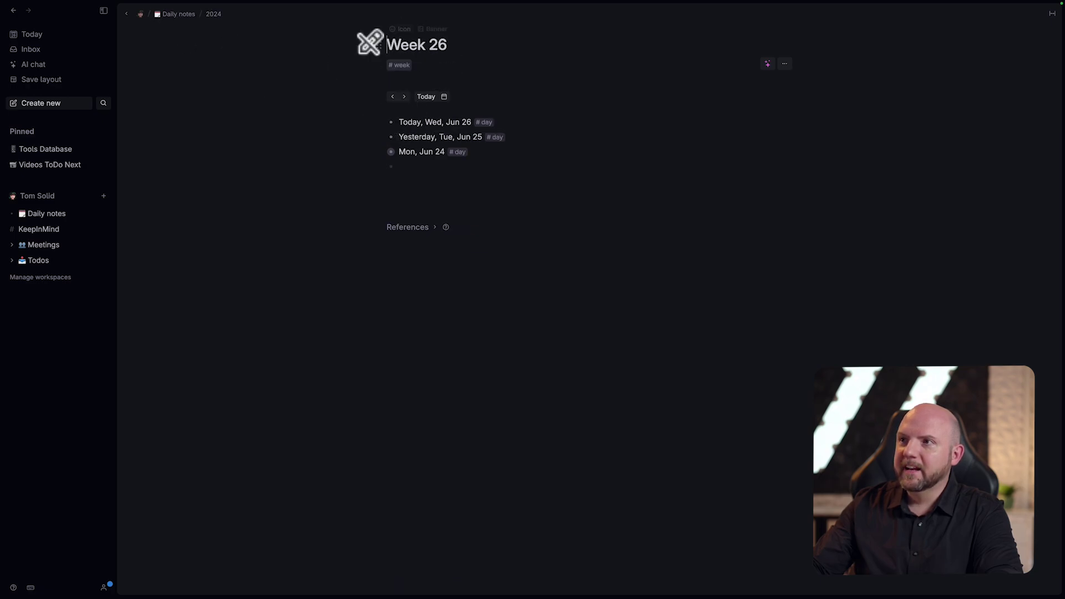
pyautogui.click(391, 122)
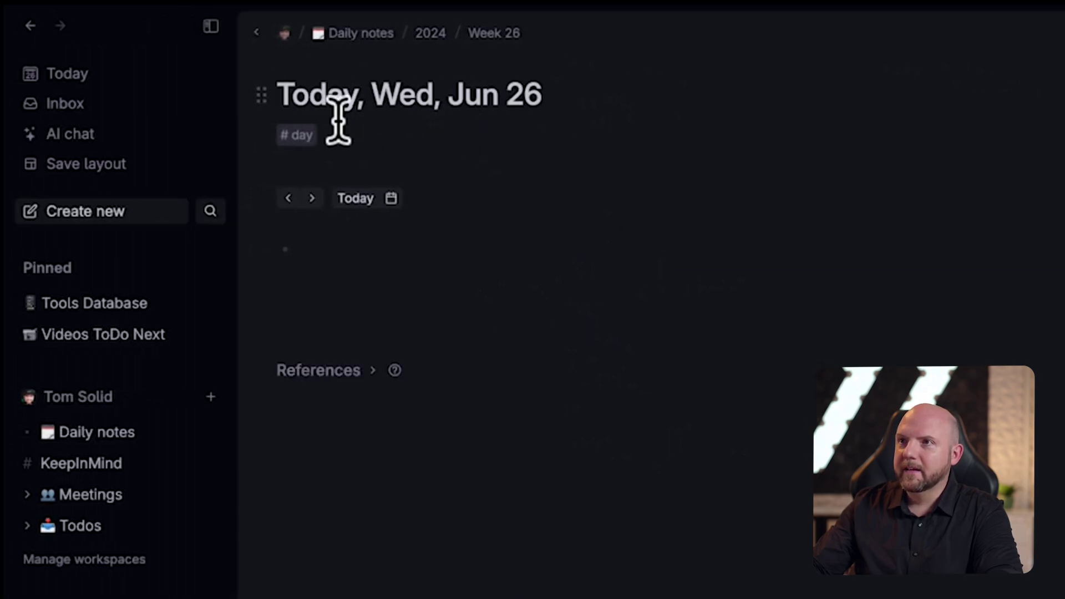
pyautogui.click(69, 75)
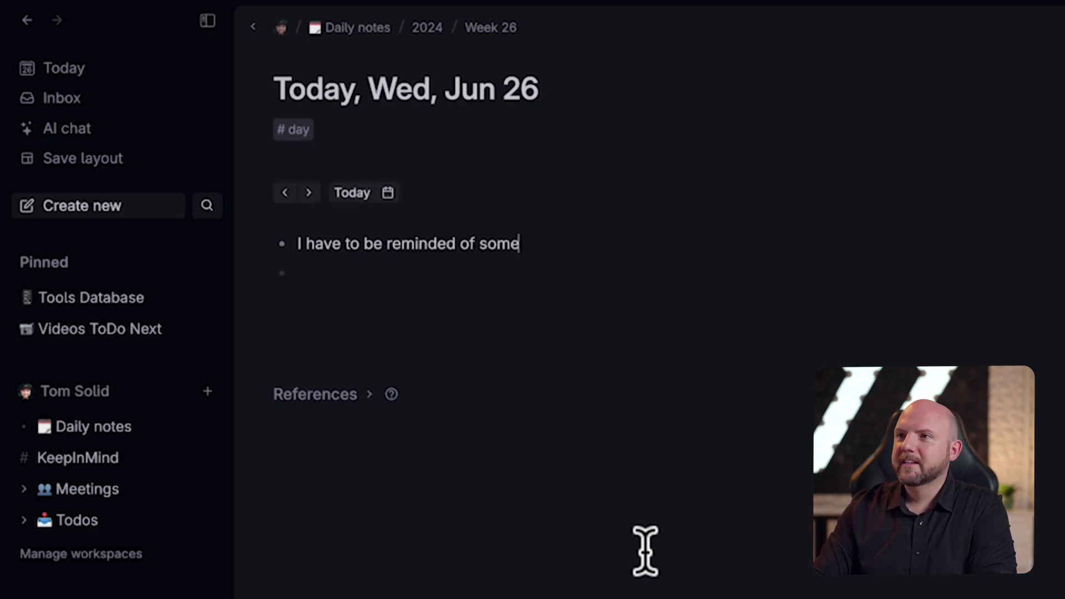
pyautogui.write('in three days')
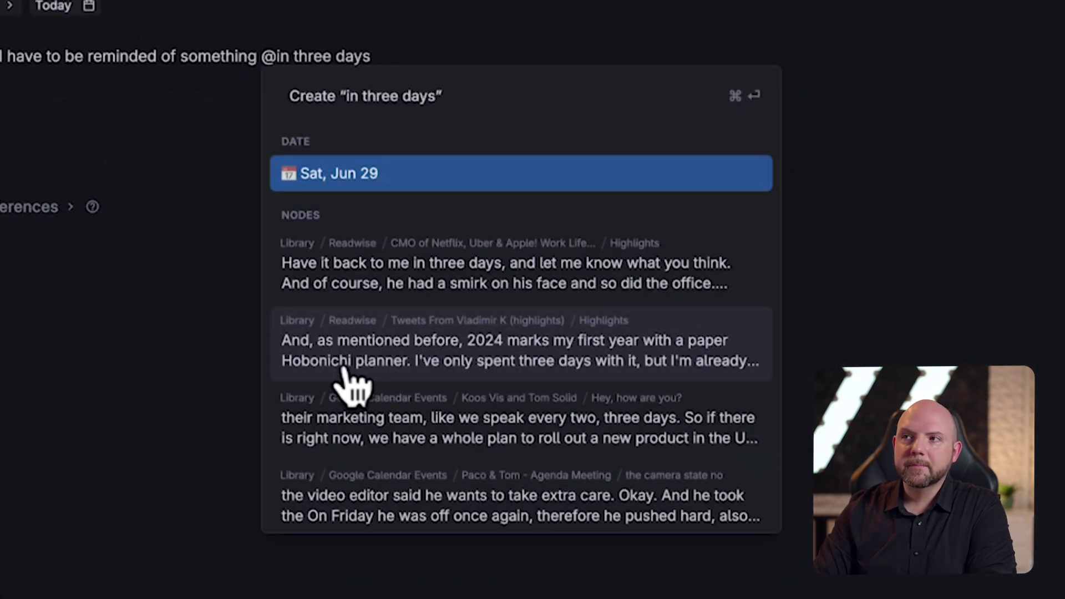
pyautogui.press('Return')
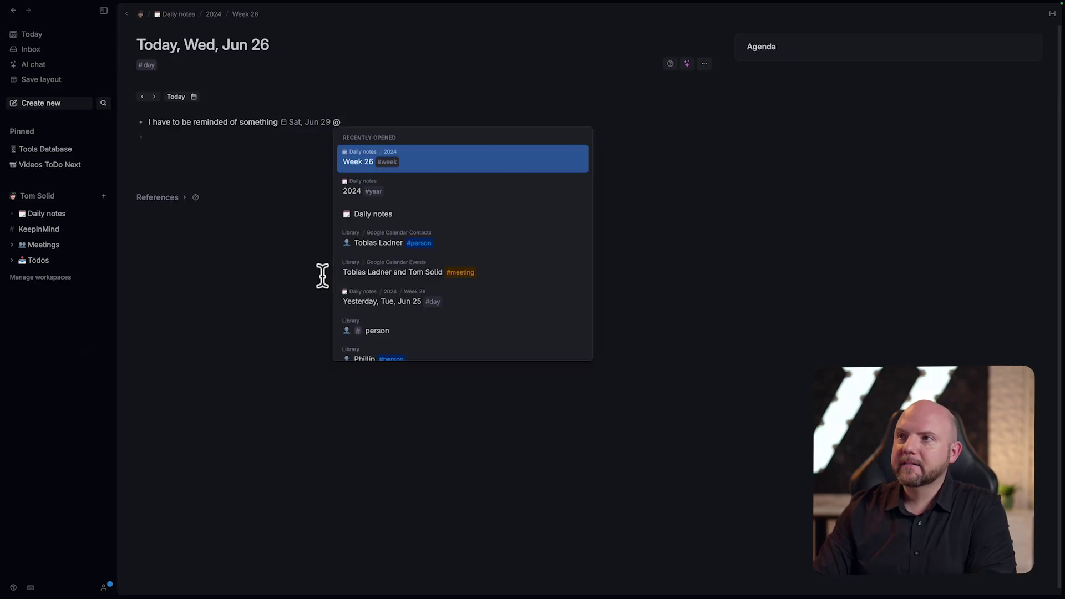
pyautogui.write('next week')
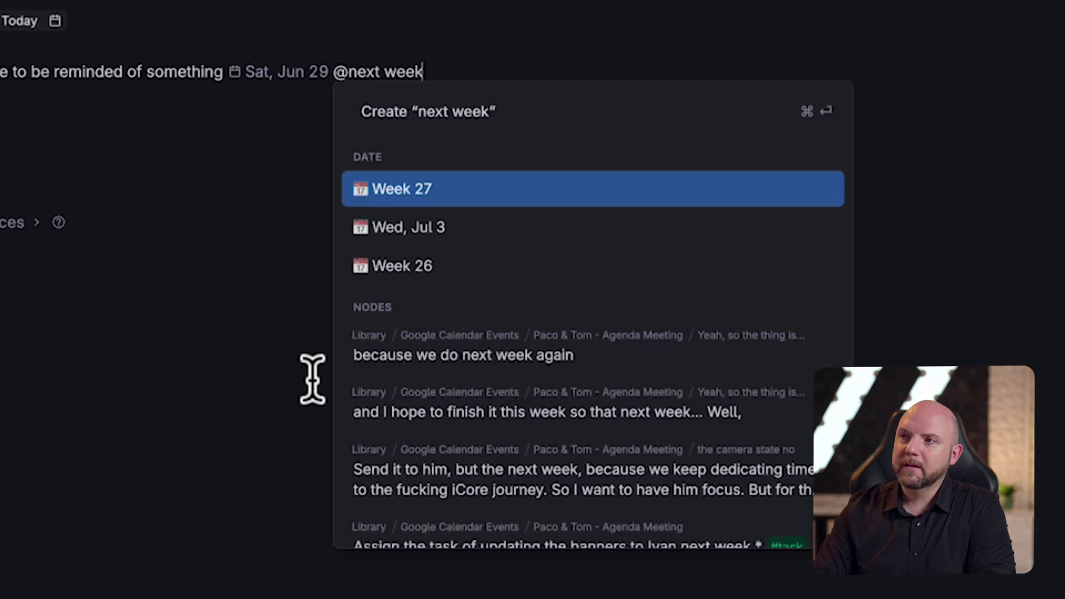
pyautogui.press('Down')
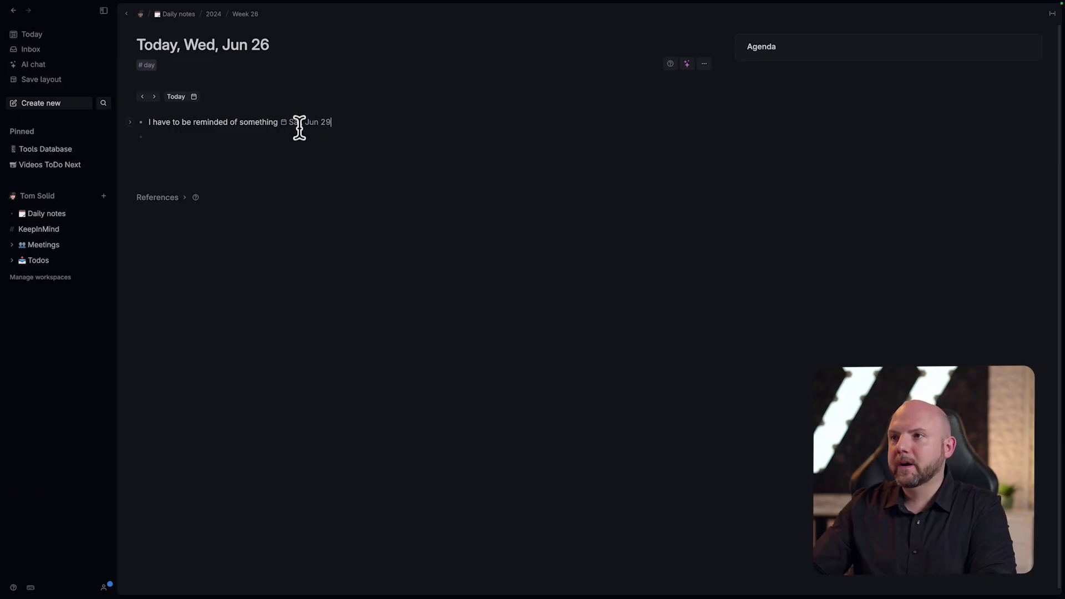
# Step forward to Sat, Jun 29 and collapse the Agenda panel.
pyautogui.click(154, 97)
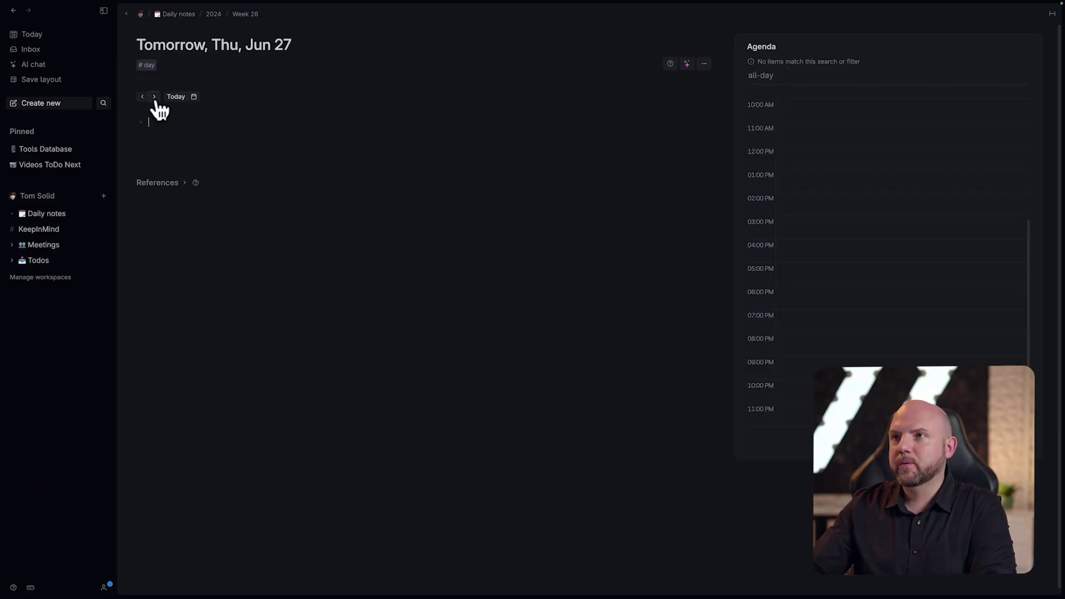
pyautogui.click(154, 97)
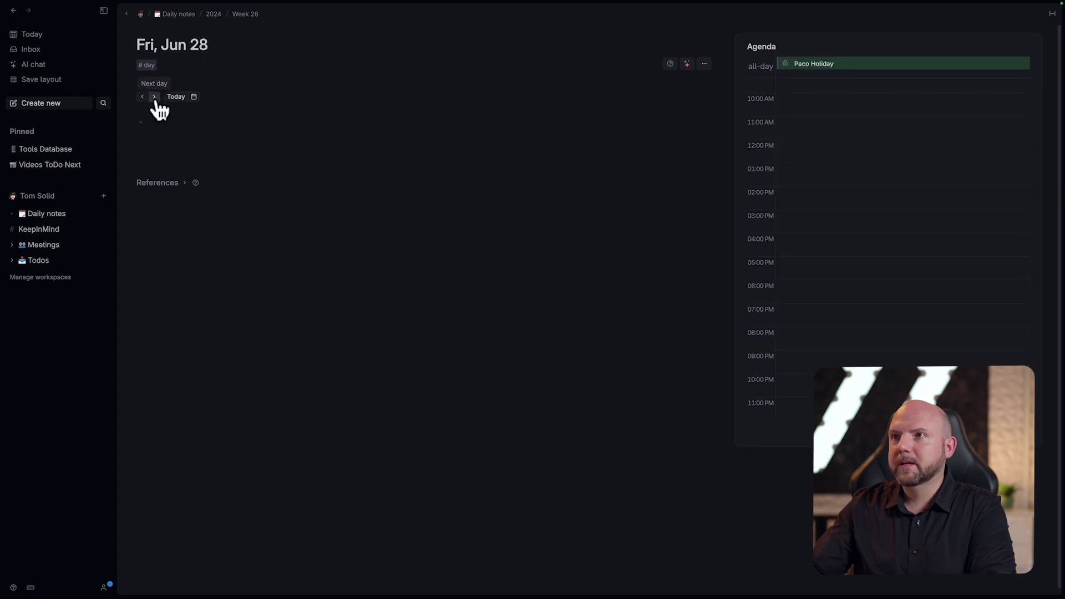
pyautogui.click(155, 97)
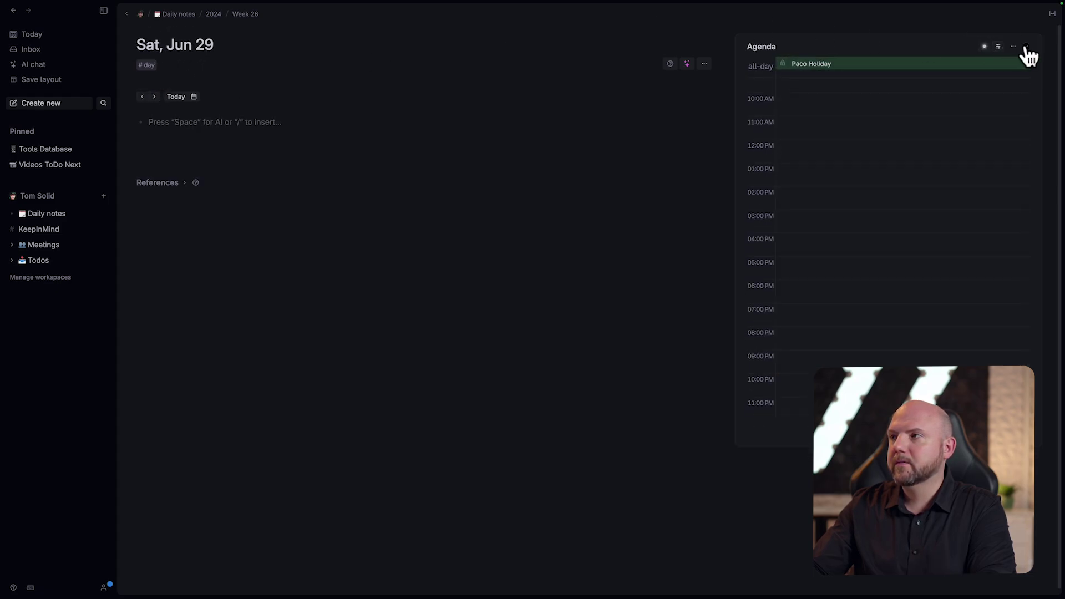
pyautogui.click(1026, 46)
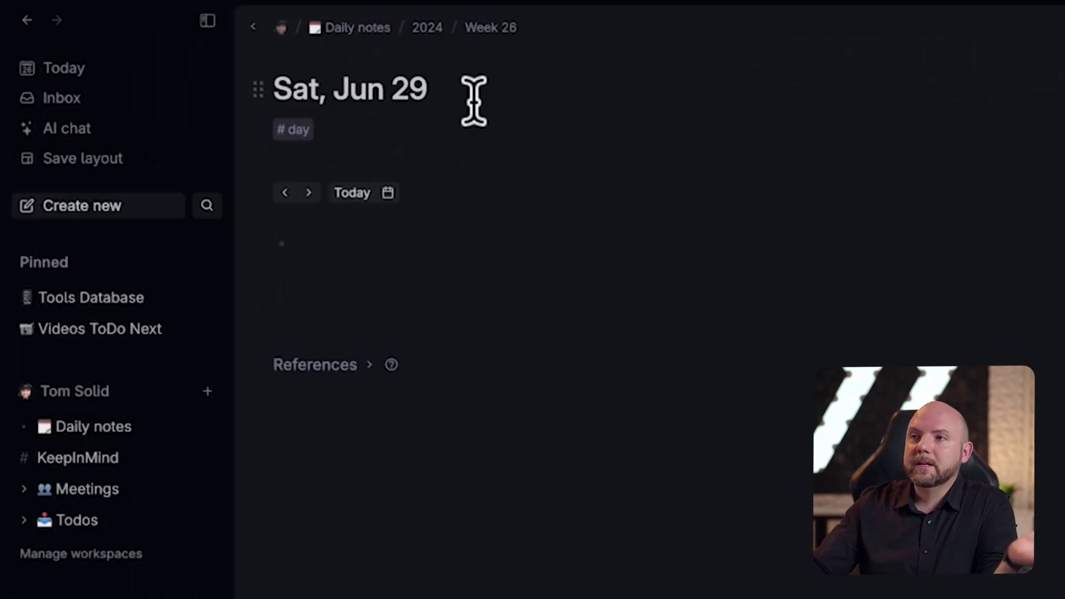
# Find the reminder in Sat, Jun 29's References, open it, return to Wed, Jun 26 and collapse References.
pyautogui.click(355, 367)
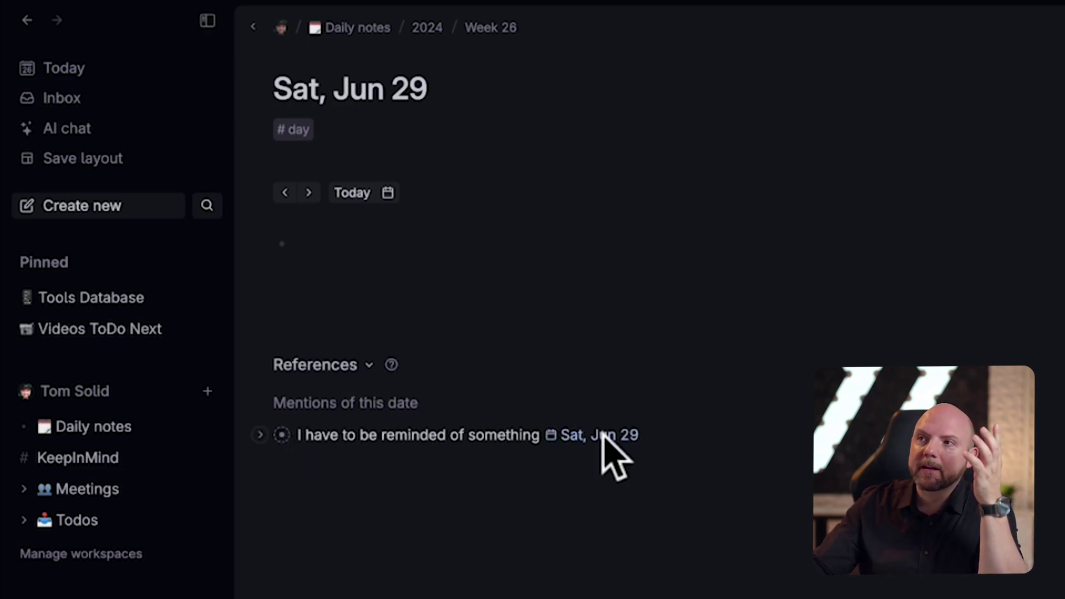
pyautogui.click(283, 436)
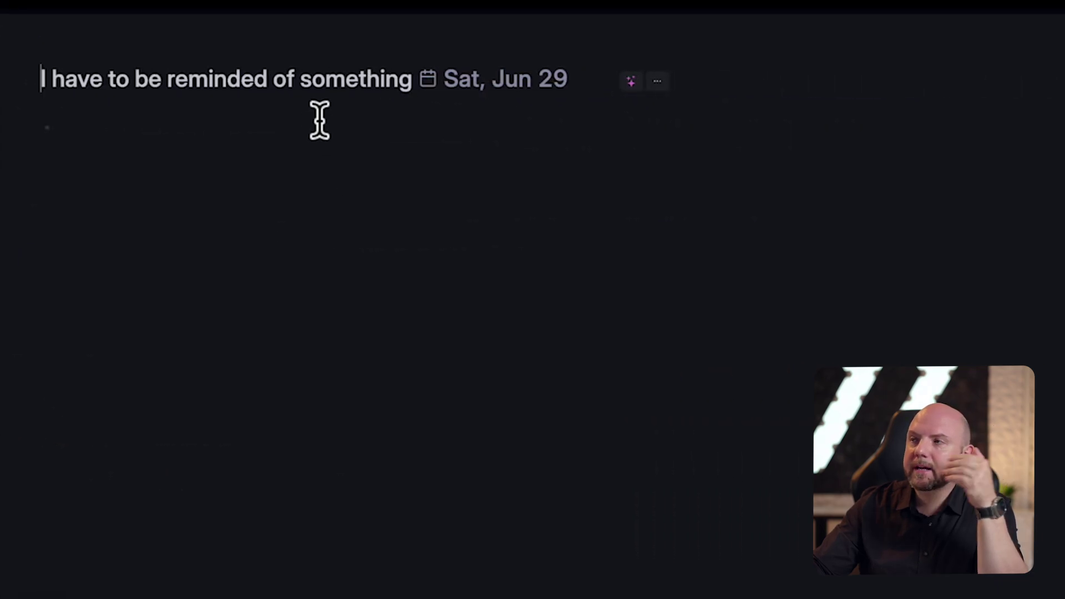
pyautogui.click(301, 17)
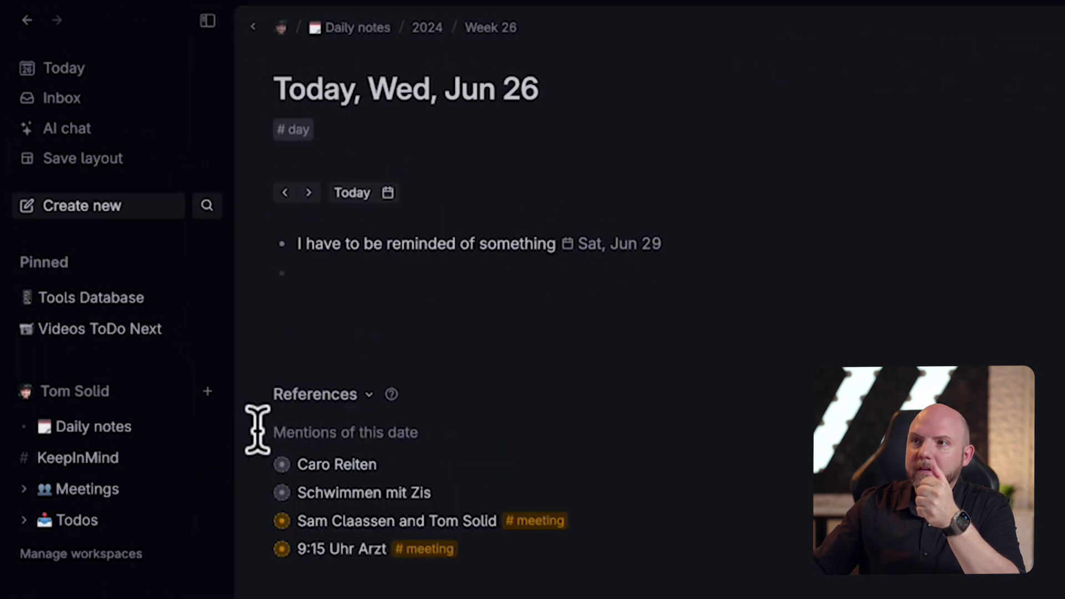
pyautogui.click(328, 393)
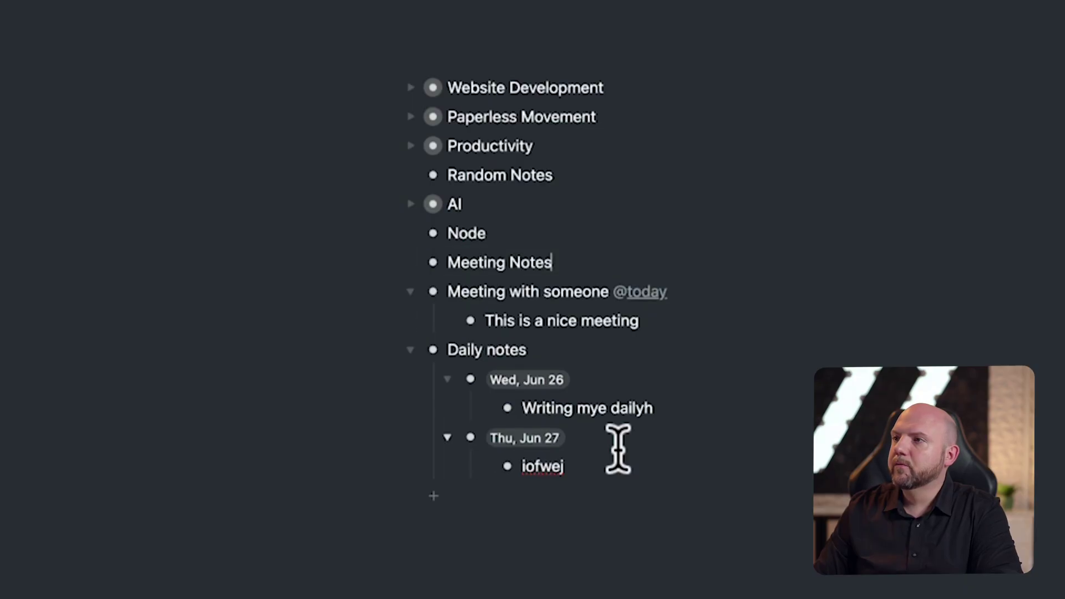
# Indent the meeting under Meeting Notes, collapse it, and add a 'Tom #person' bullet below.
pyautogui.press('Tab')
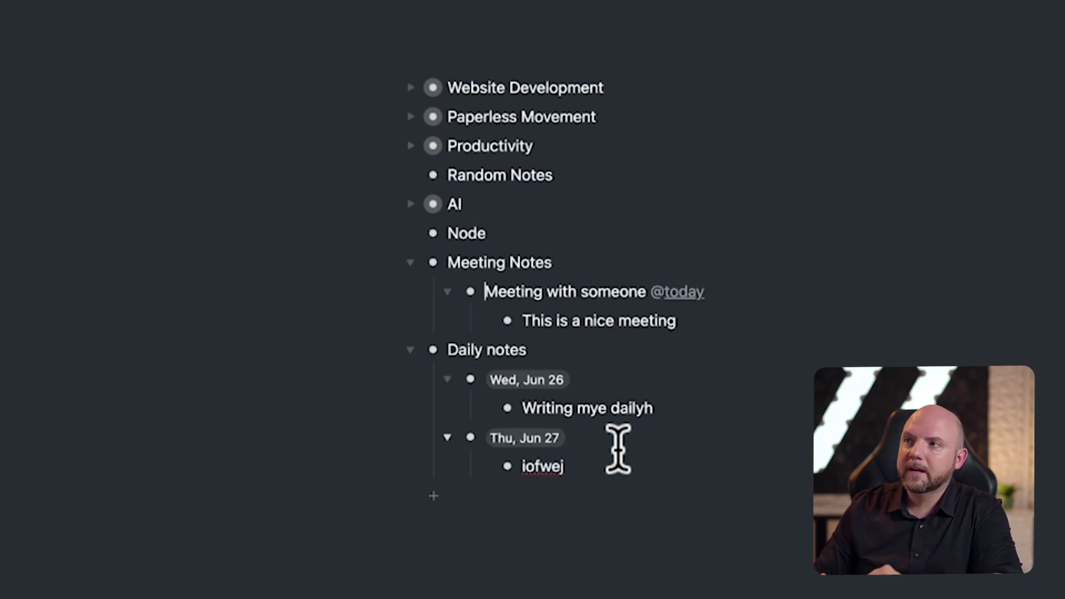
pyautogui.hotkey('ctrl', 'Up')
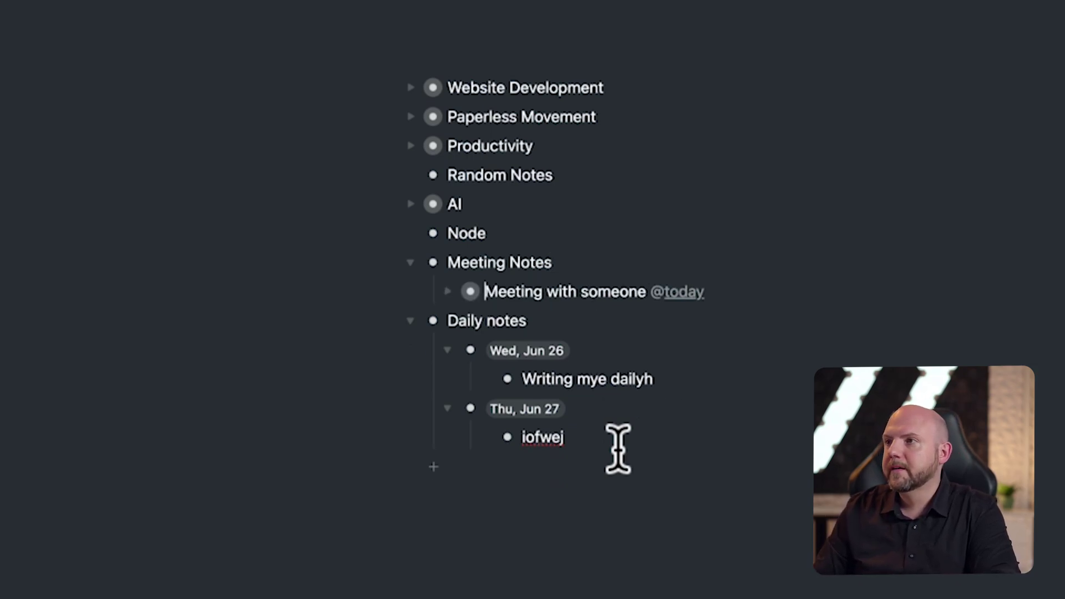
pyautogui.press('Return')
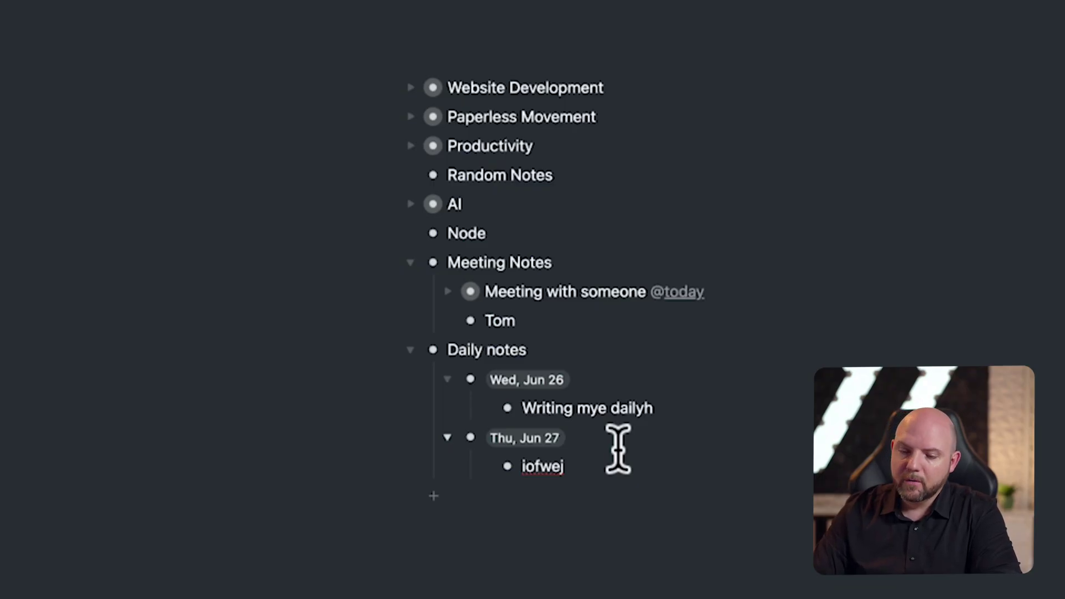
pyautogui.write('Tom #')
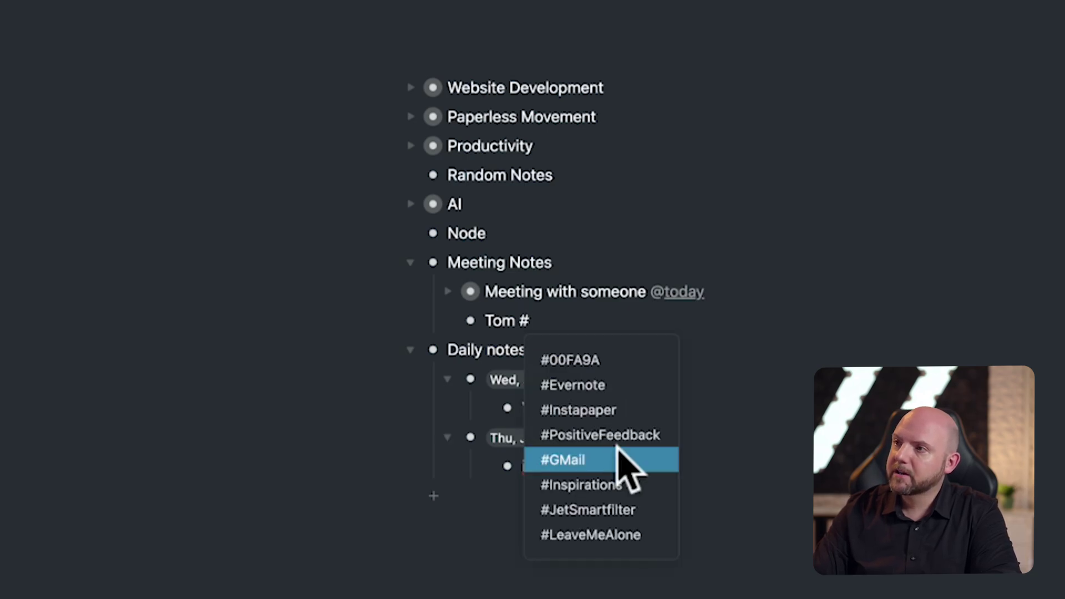
pyautogui.write('person')
pyautogui.press('Return')
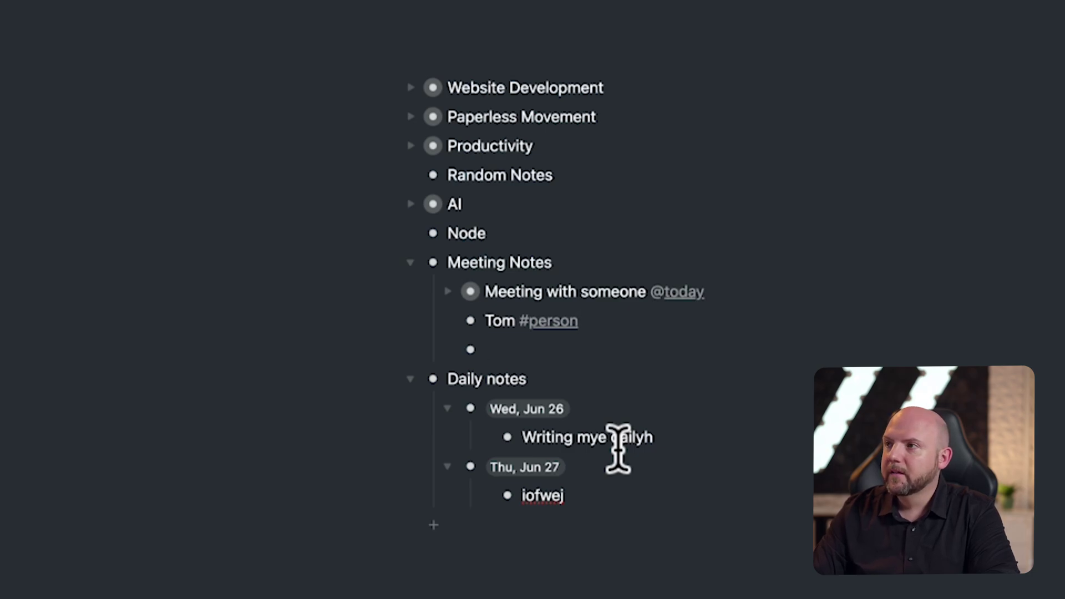
# Filter the outline by the #person tag, then return to editing Tom's line.
pyautogui.click(561, 321)
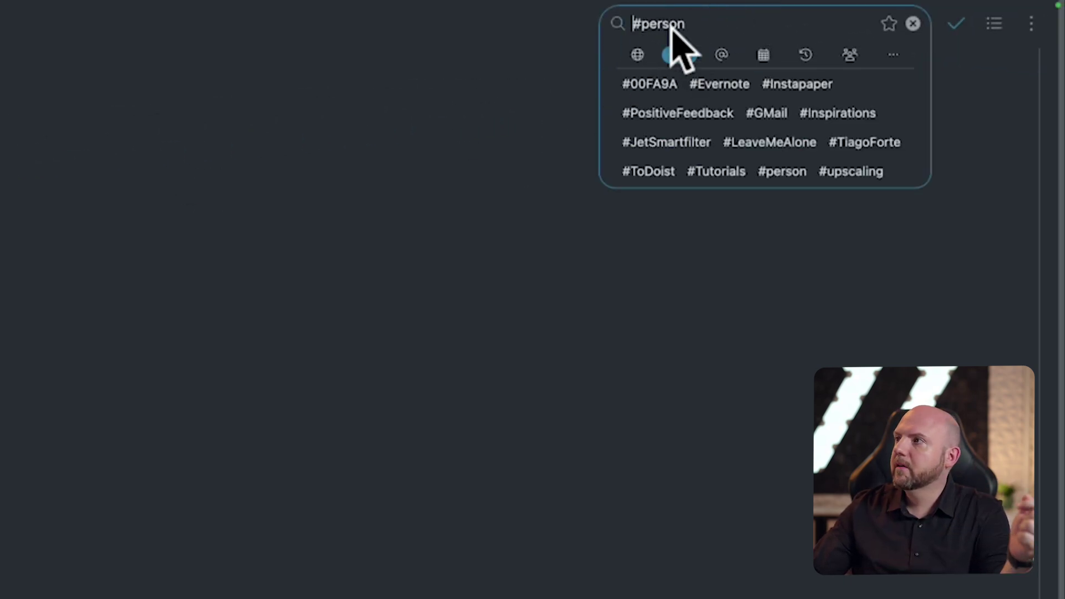
pyautogui.click(449, 247)
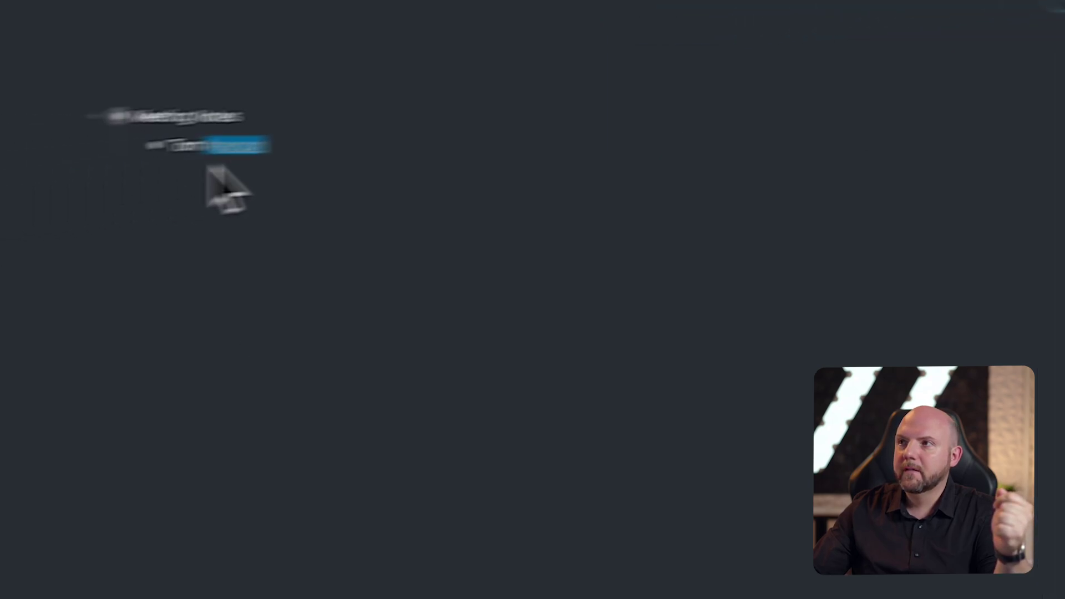
pyautogui.click(216, 150)
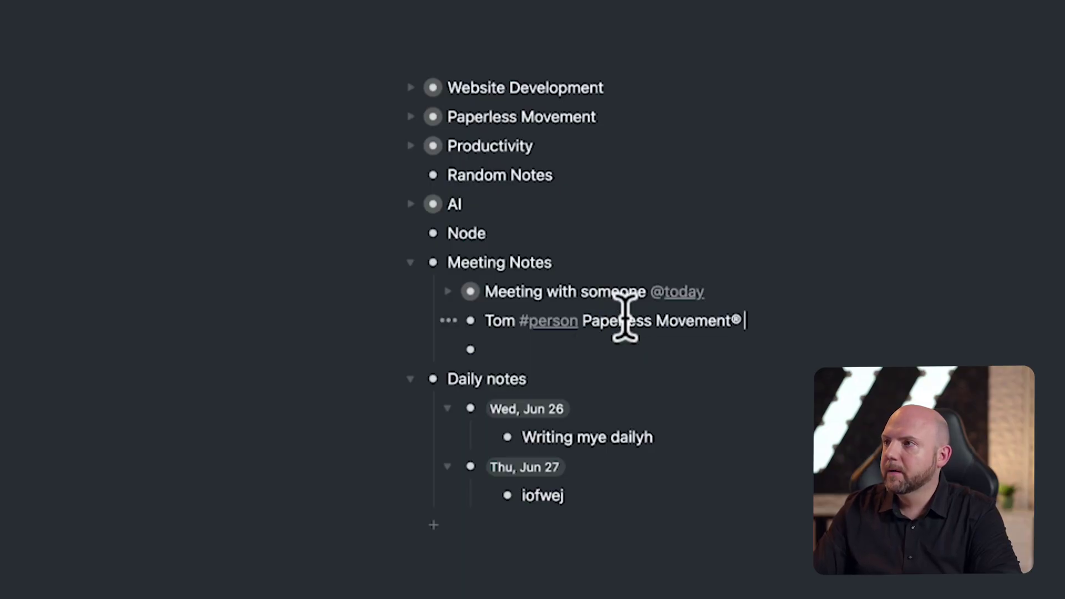
# Tag the line #company and split 'Paperless Movement® #company' onto its own bullet.
pyautogui.write('#d')
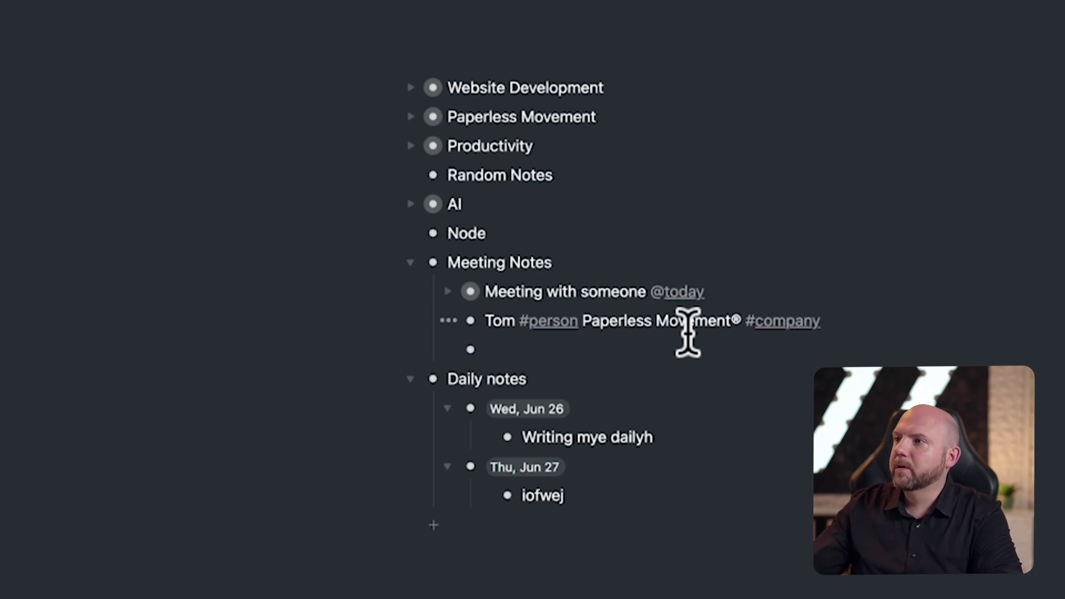
pyautogui.click(815, 328)
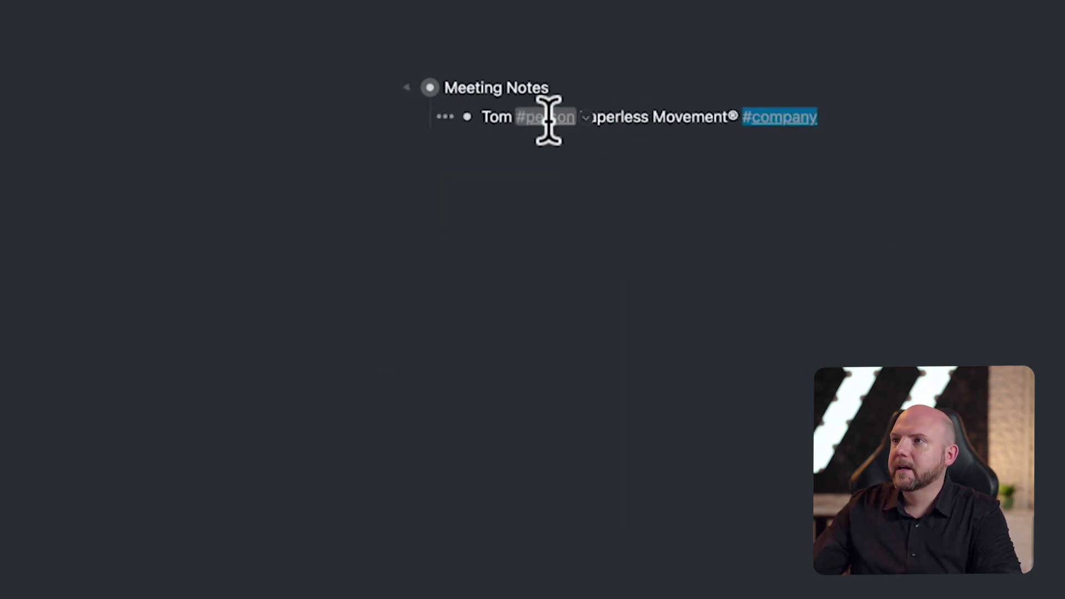
pyautogui.moveTo(580, 117); pyautogui.dragTo(735, 117)
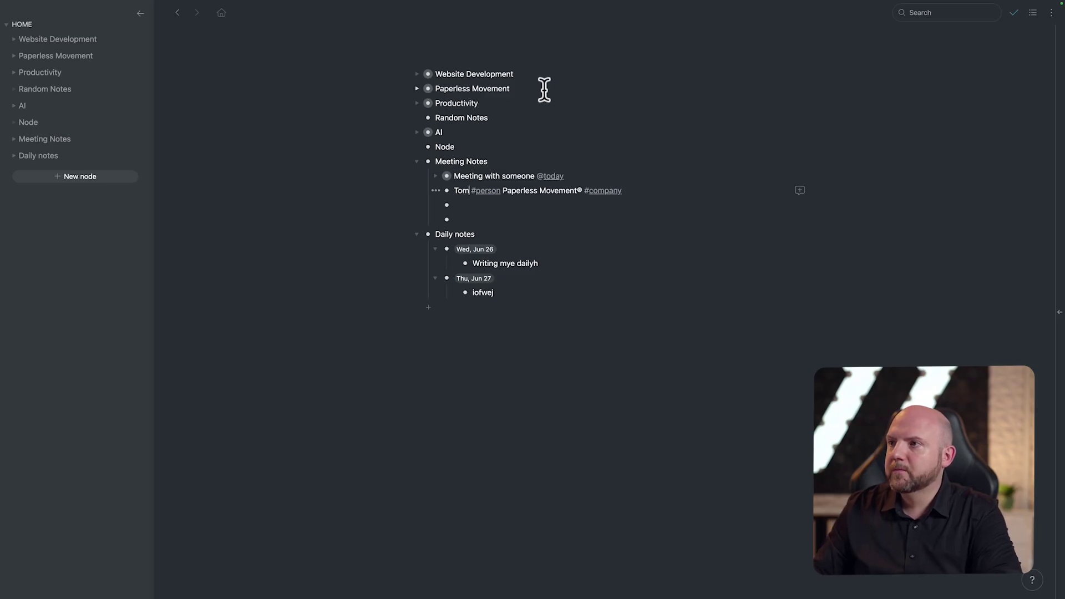
pyautogui.press('Right')
pyautogui.press('Right')
pyautogui.press('Right')
pyautogui.press('BackSpace')
pyautogui.press('Return')
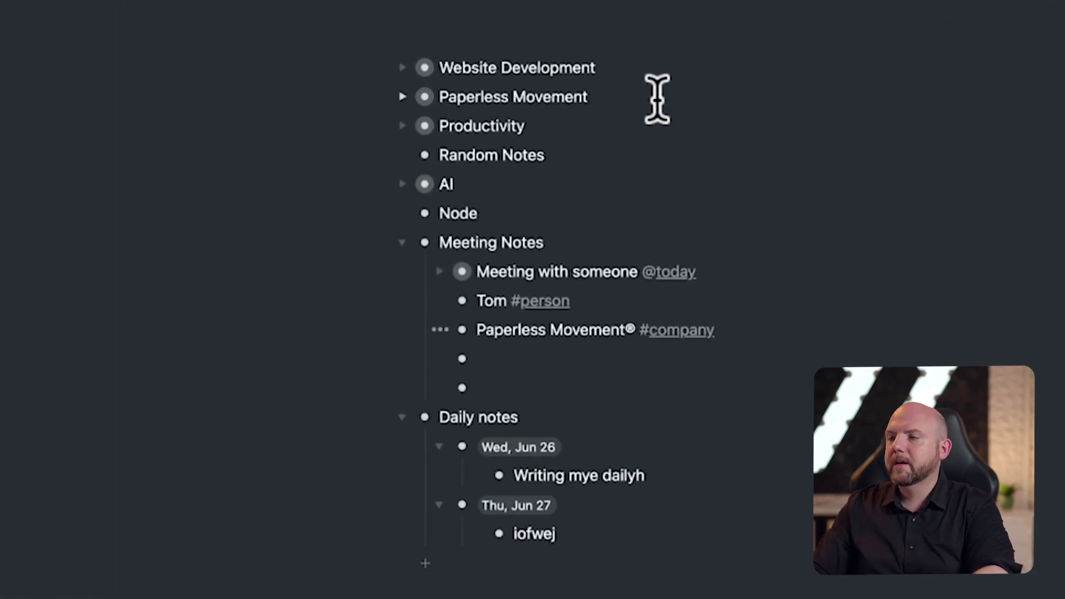
pyautogui.write('7')
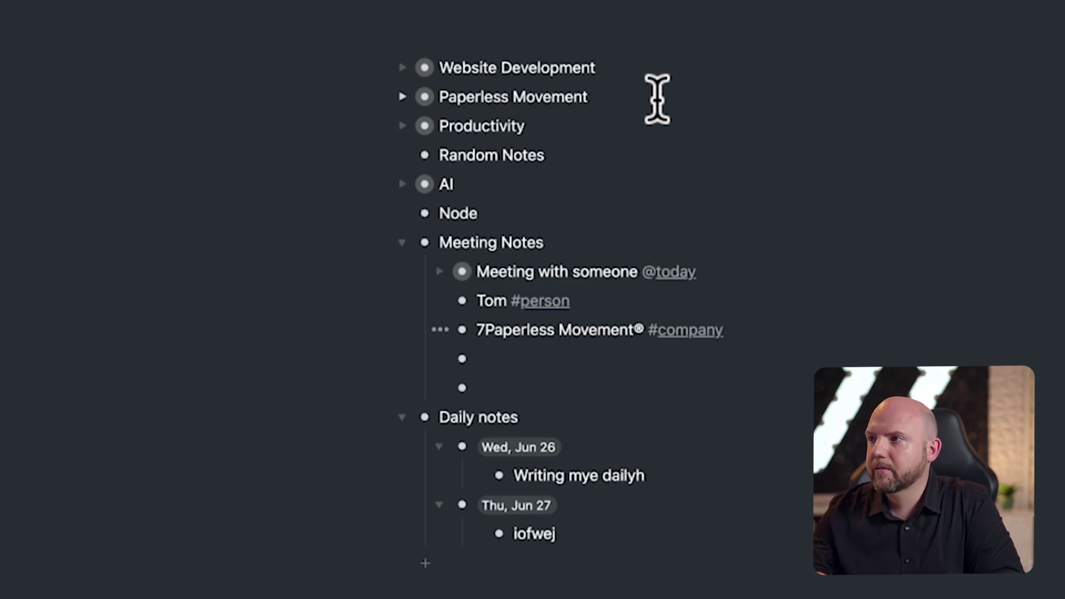
pyautogui.press('BackSpace')
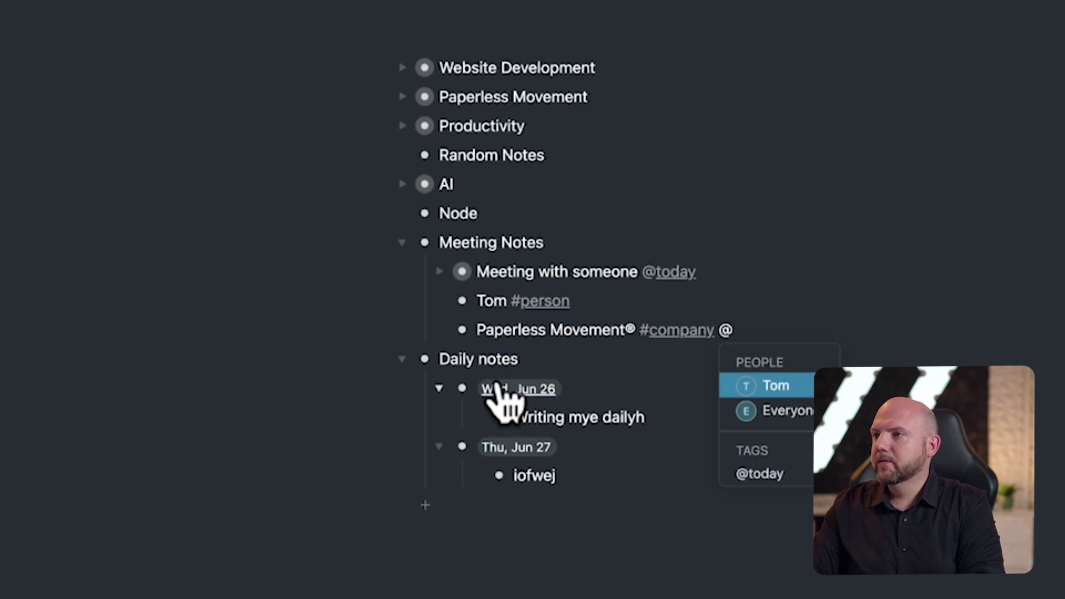
pyautogui.write('T')
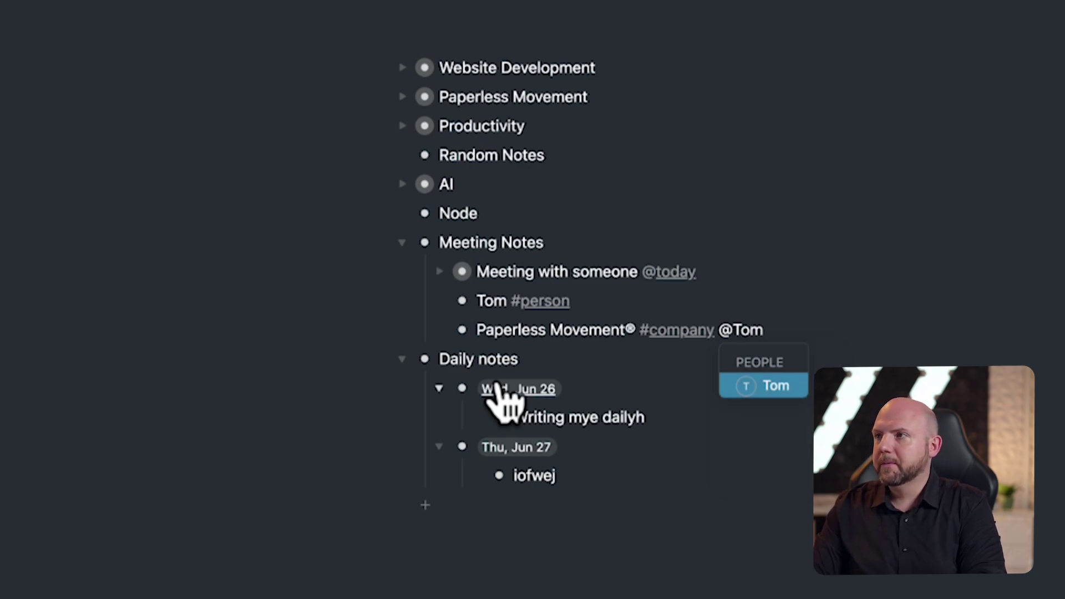
pyautogui.write('om')
pyautogui.press('BackSpace')
pyautogui.press('BackSpace')
pyautogui.press('BackSpace')
pyautogui.write('Friend')
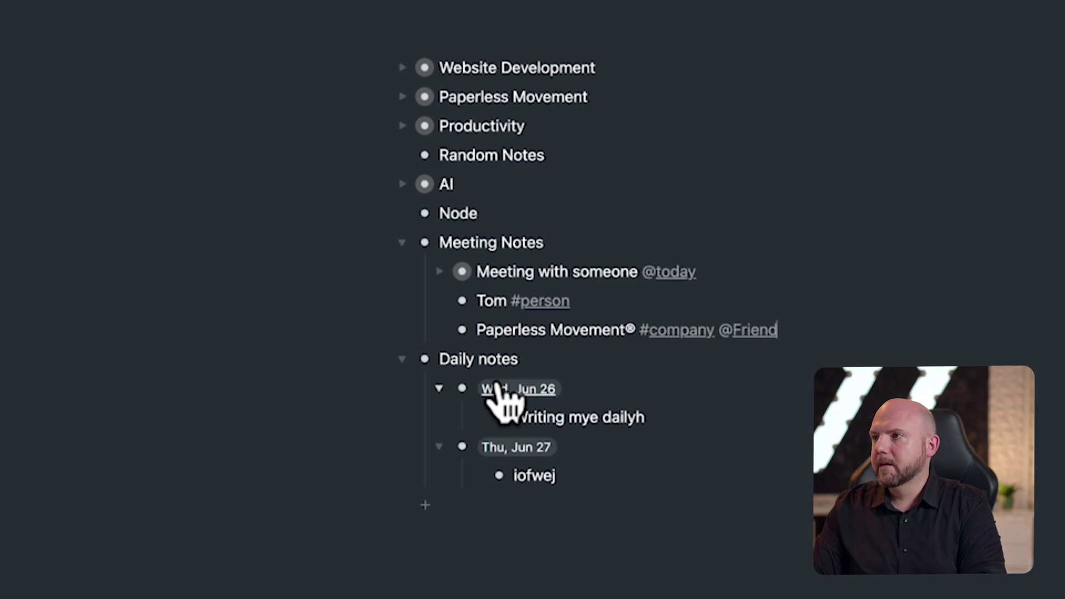
pyautogui.press('Return')
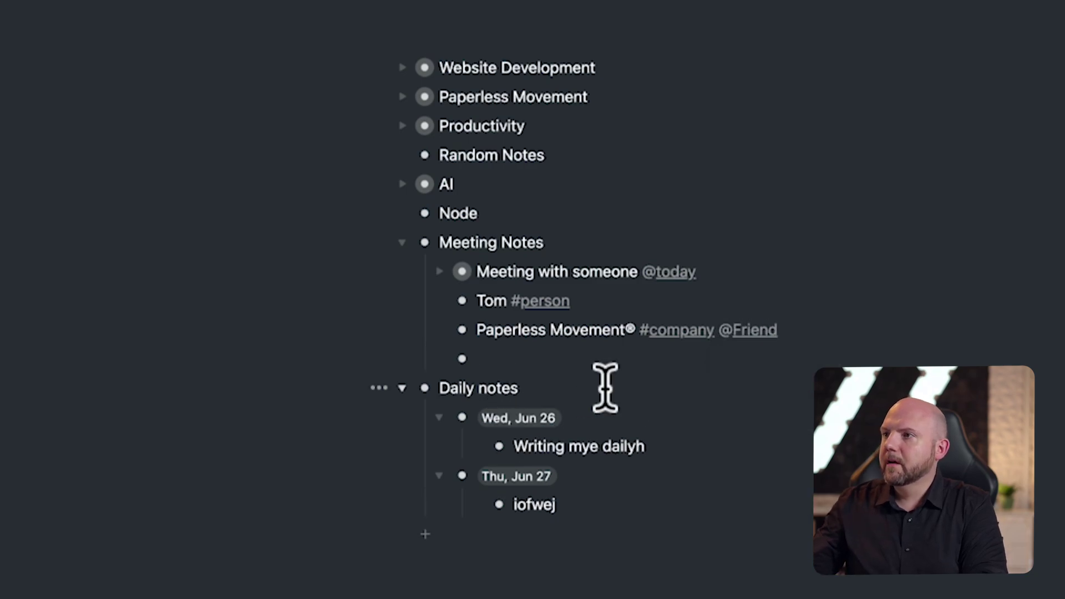
pyautogui.click(761, 331)
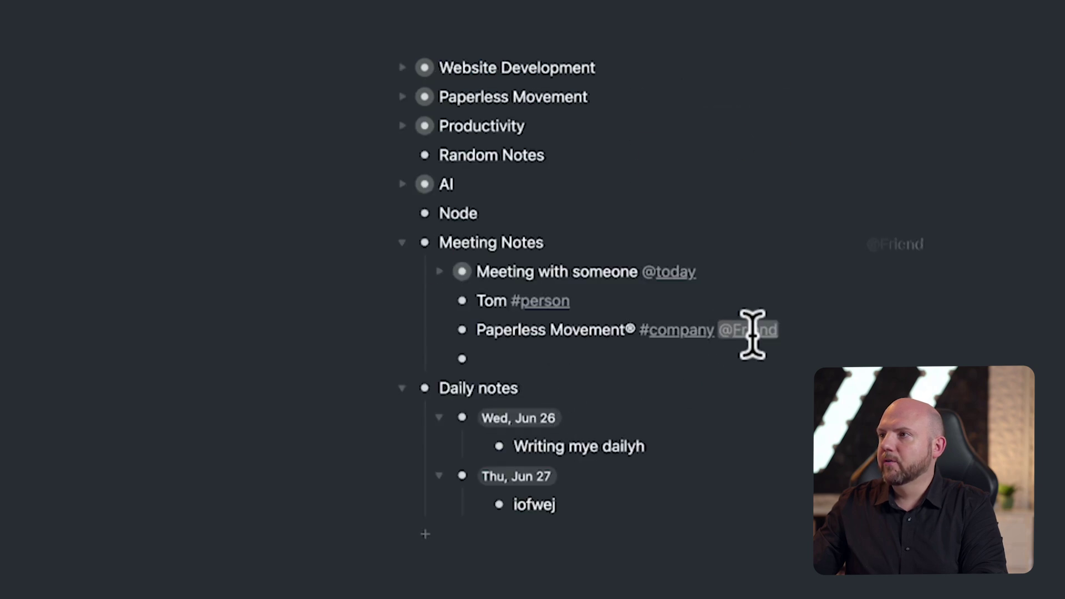
pyautogui.click(749, 333)
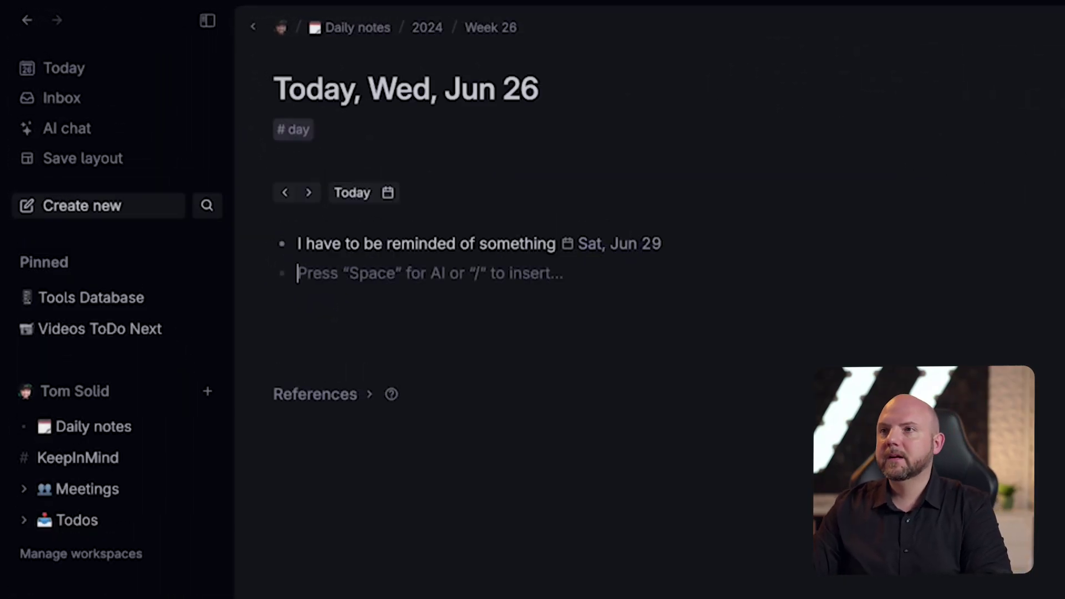
# Type Tom Solid in today's daily note and give it the person supertag.
pyautogui.write('Tom Solid')
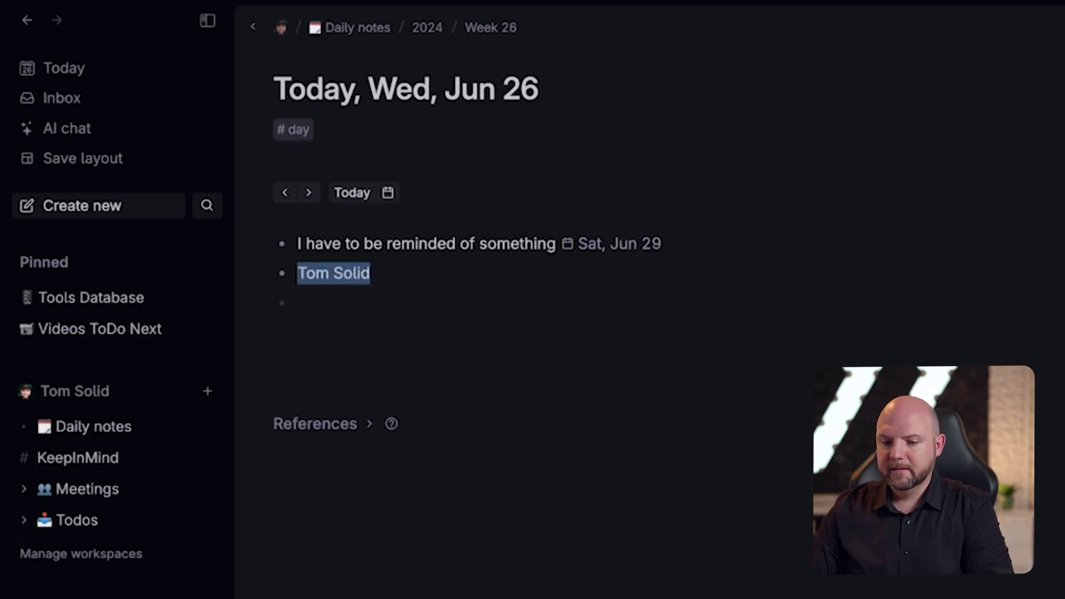
pyautogui.press('#')
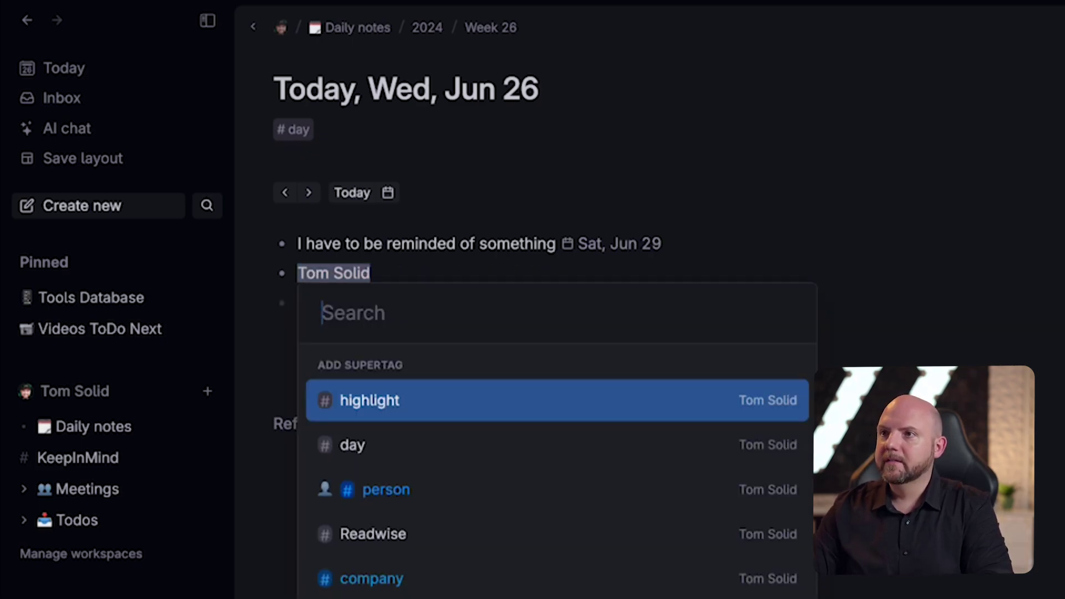
pyautogui.press('Down')
pyautogui.press('Down')
pyautogui.press('Return')
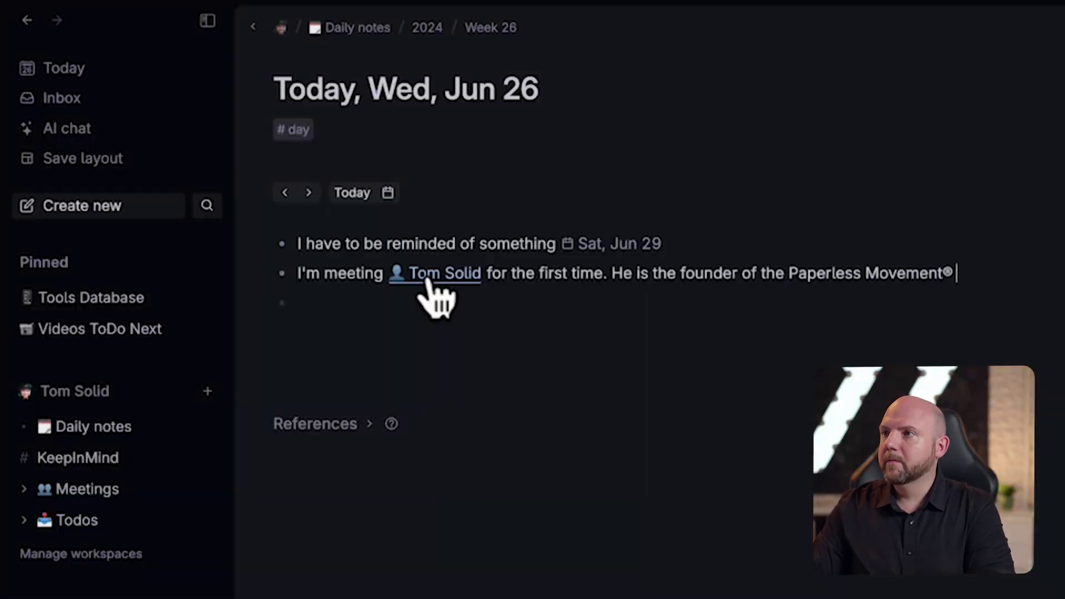
# Tag Paperless Movement with the company supertag and start a new empty node.
pyautogui.hotkey('shift', 'alt', 'Left')
pyautogui.press('#')
pyautogui.write('comp')
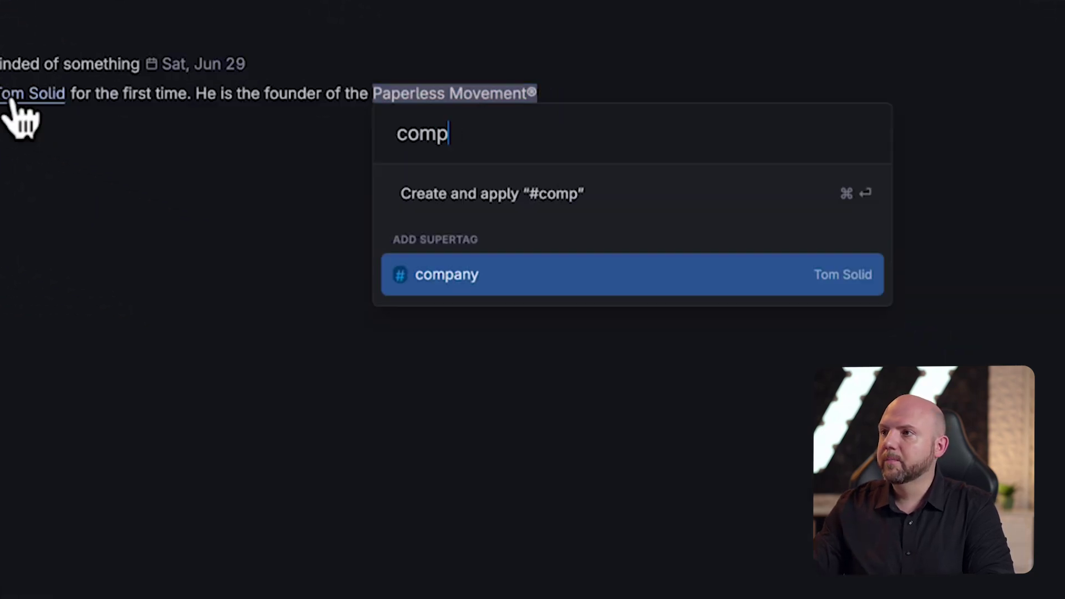
pyautogui.press('Return')
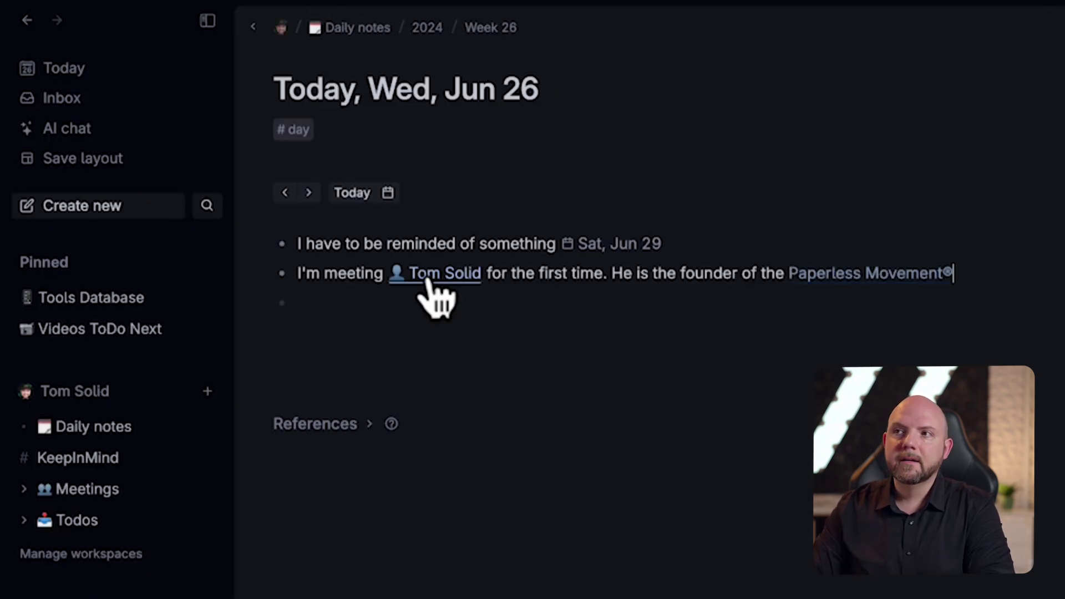
pyautogui.press('Return')
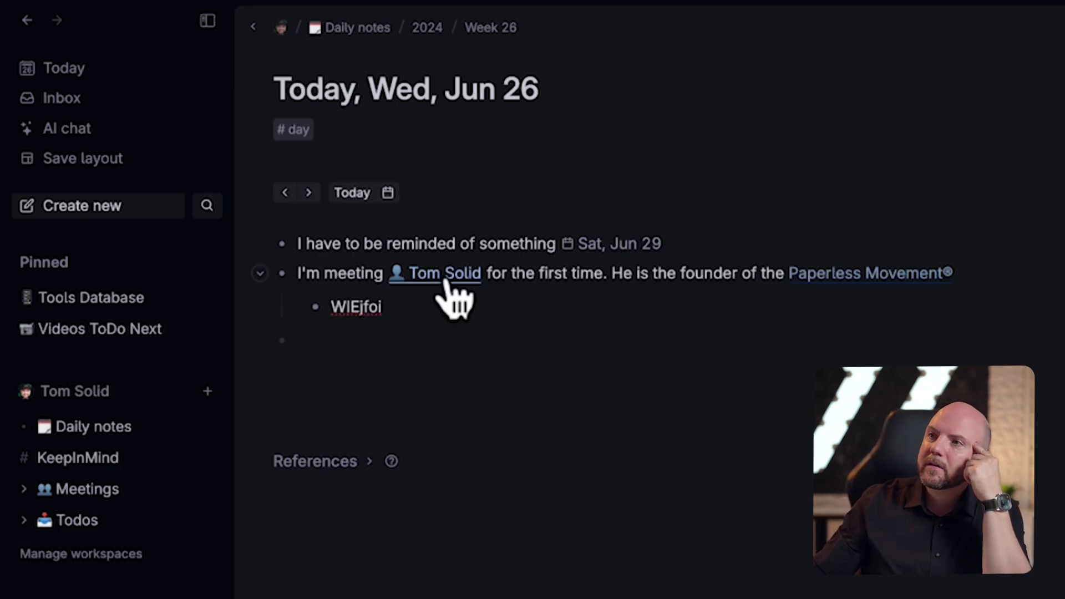
# Open Tom Solid's person node, view the person supertag, and AI-fill the Last Name field.
pyautogui.click(447, 278)
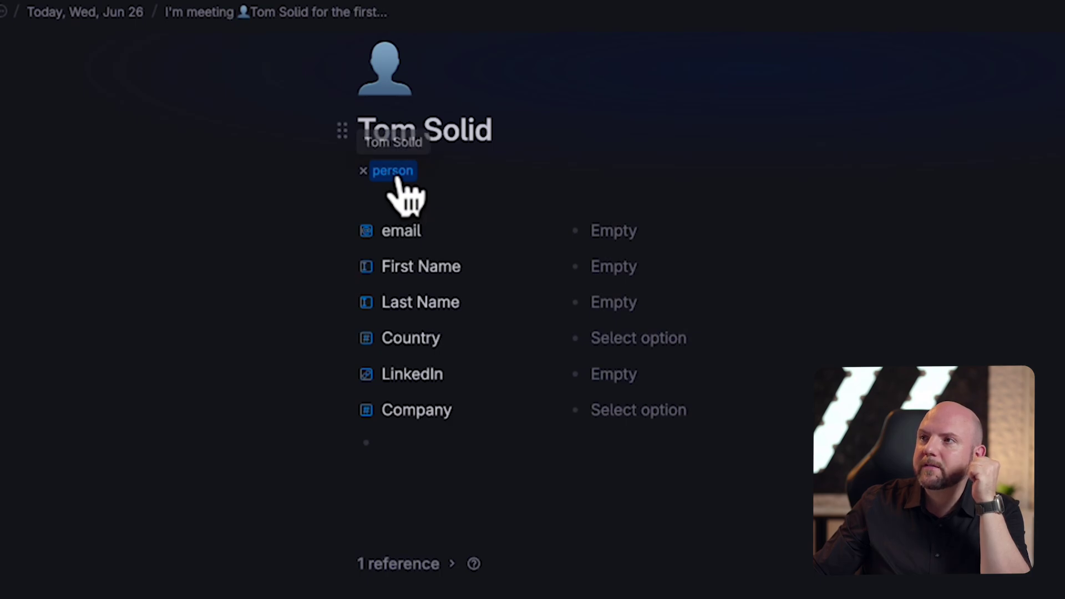
pyautogui.click(394, 172)
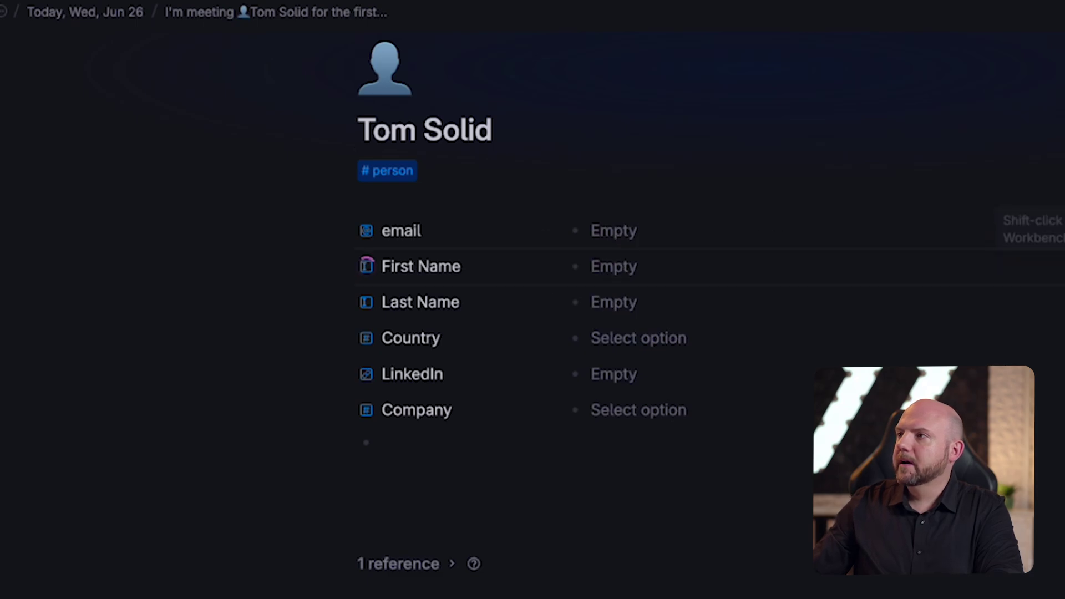
pyautogui.click(822, 301)
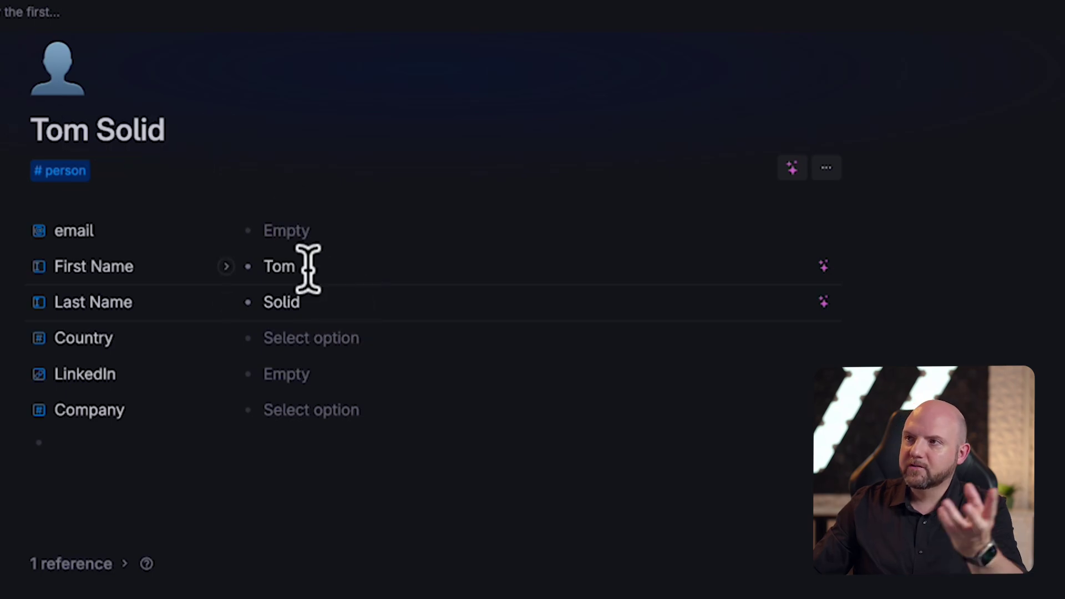
pyautogui.click(344, 232)
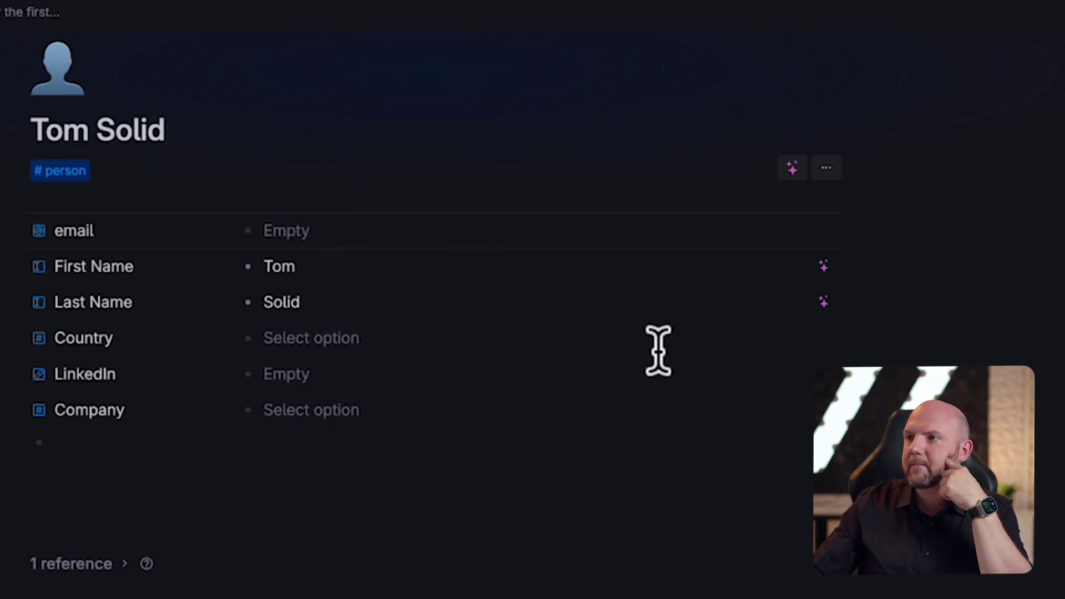
# Set Tom Solid's Country to Germany and open the #country table of countries.
pyautogui.click(372, 335)
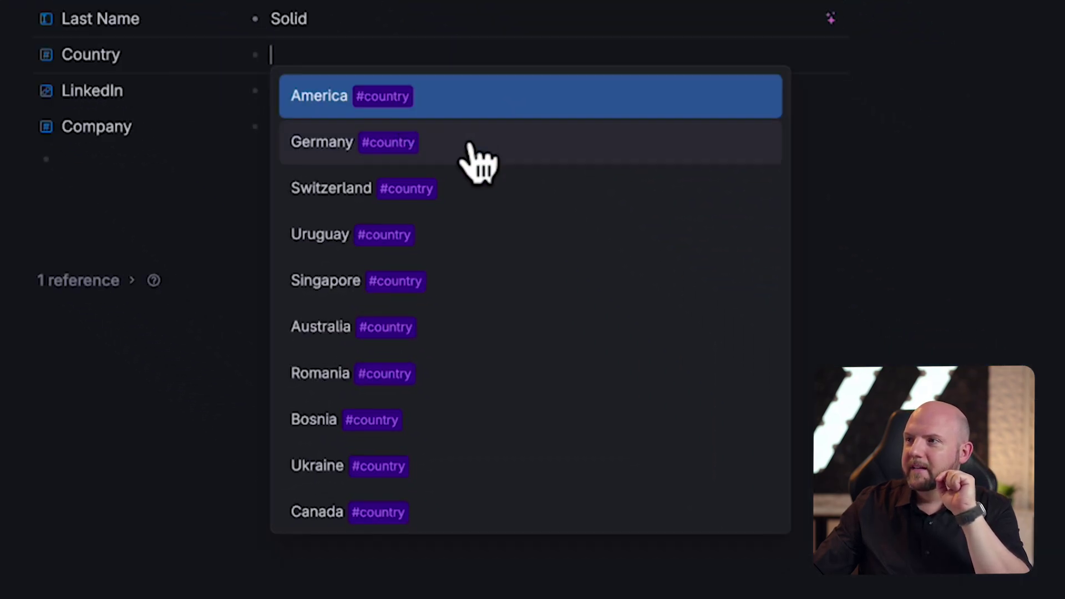
pyautogui.click(471, 146)
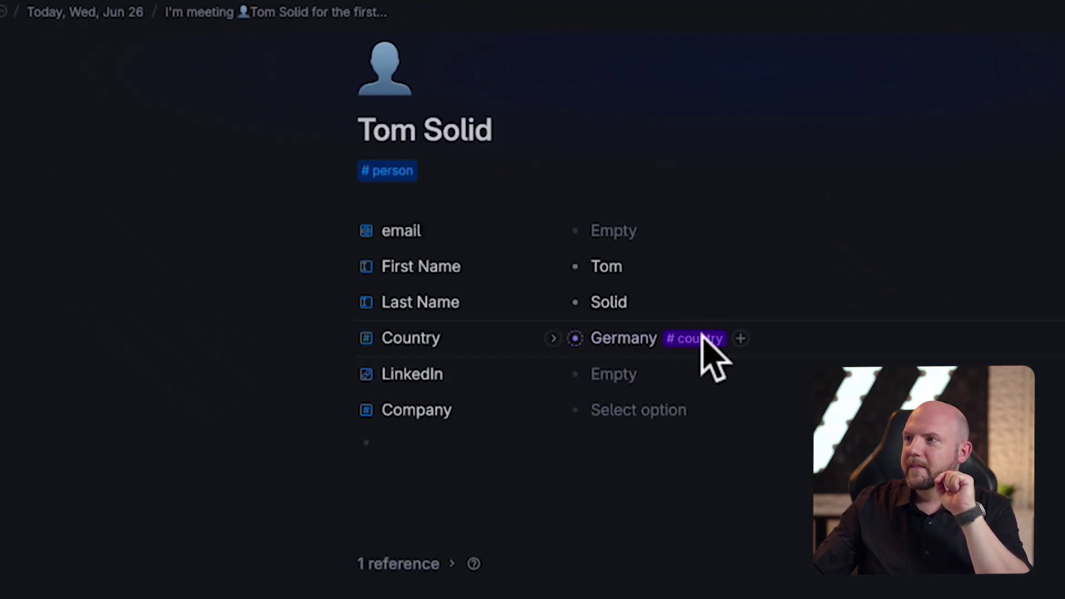
pyautogui.click(699, 339)
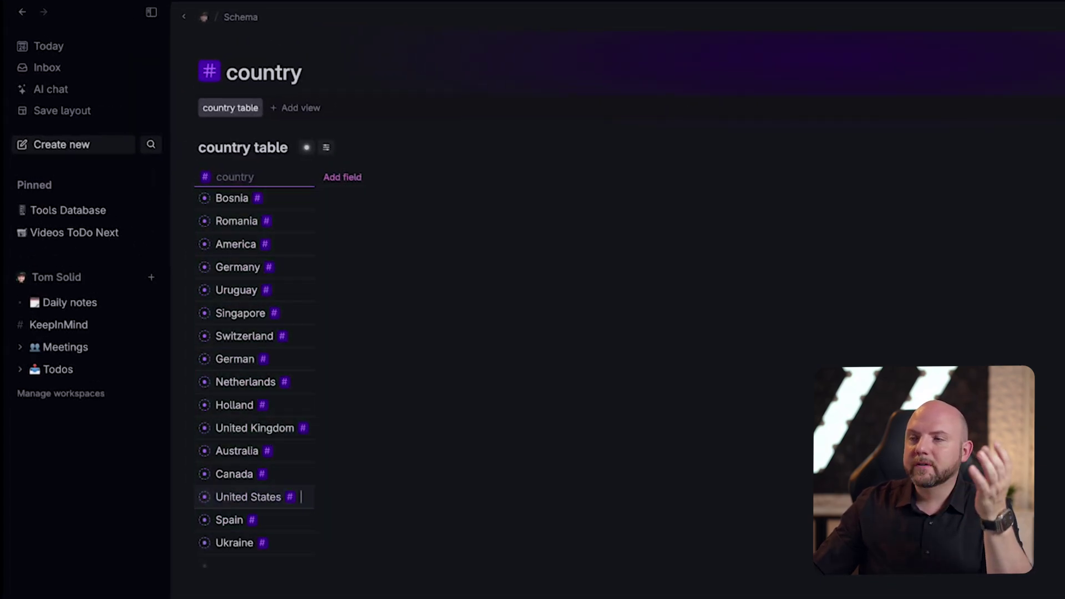
# Inspect the Paperless Movement company page and its Employees options, then return to today's note.
pyautogui.click(86, 47)
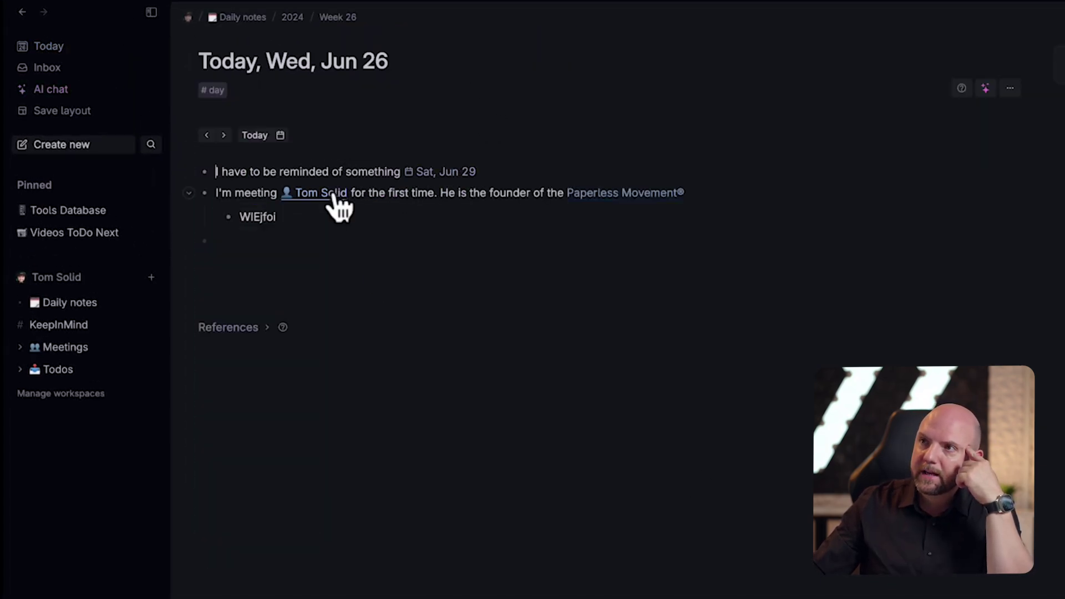
pyautogui.click(605, 195)
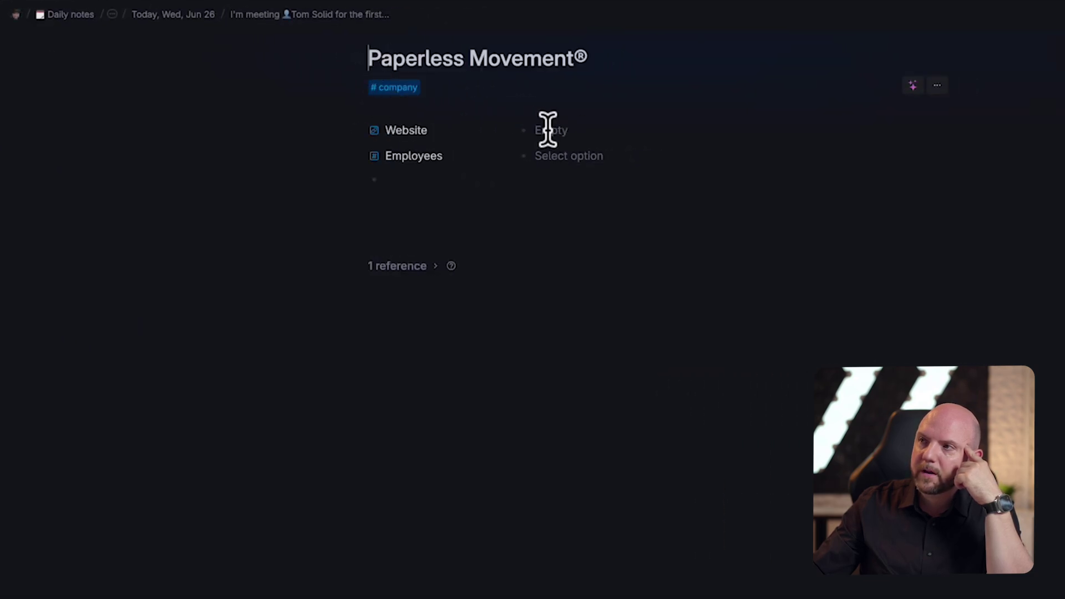
pyautogui.click(616, 157)
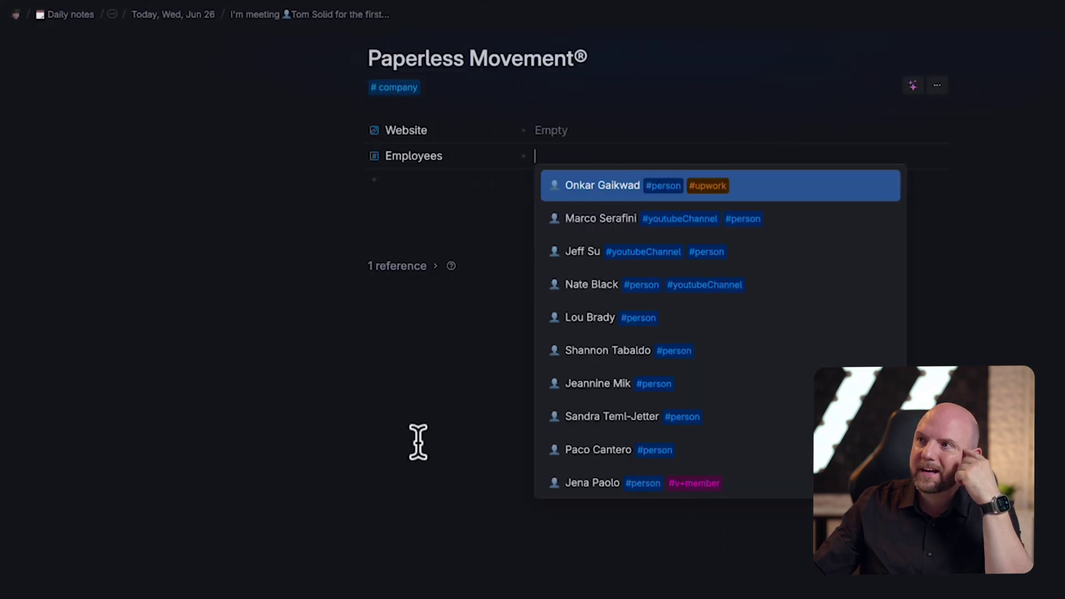
pyautogui.click(942, 352)
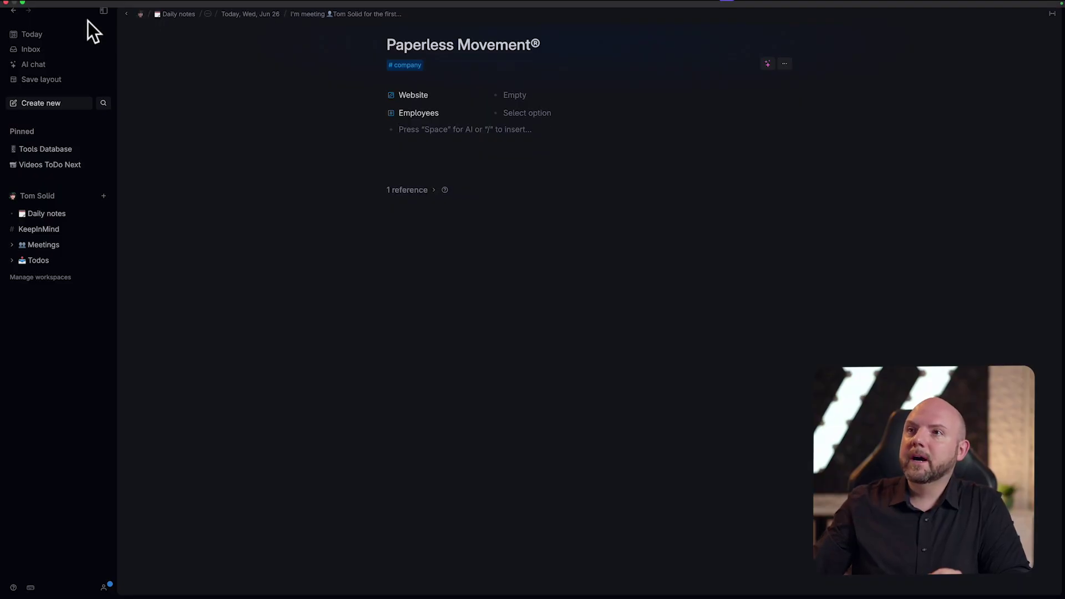
pyautogui.click(64, 38)
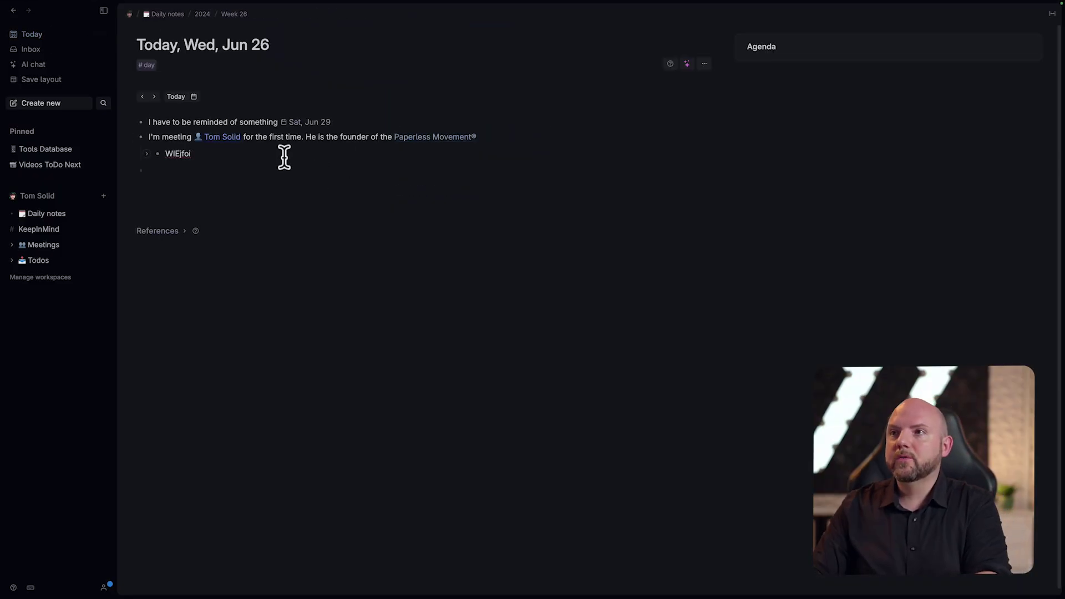
pyautogui.press('BackSpace')
pyautogui.press('BackSpace')
pyautogui.press('BackSpace')
pyautogui.press('BackSpace')
pyautogui.press('BackSpace')
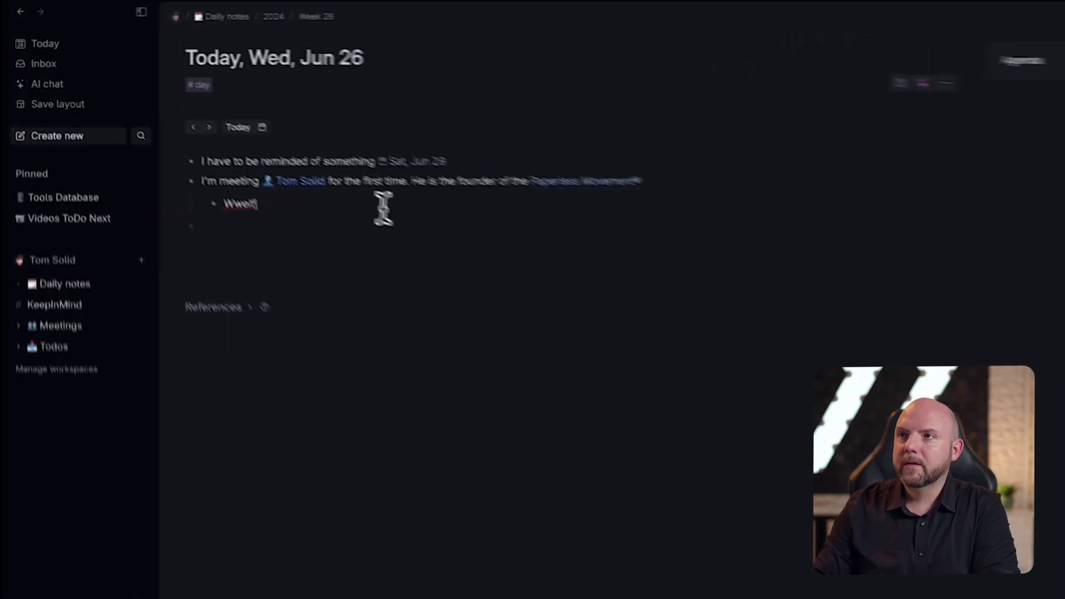
pyautogui.click(211, 128)
pyautogui.write('@')
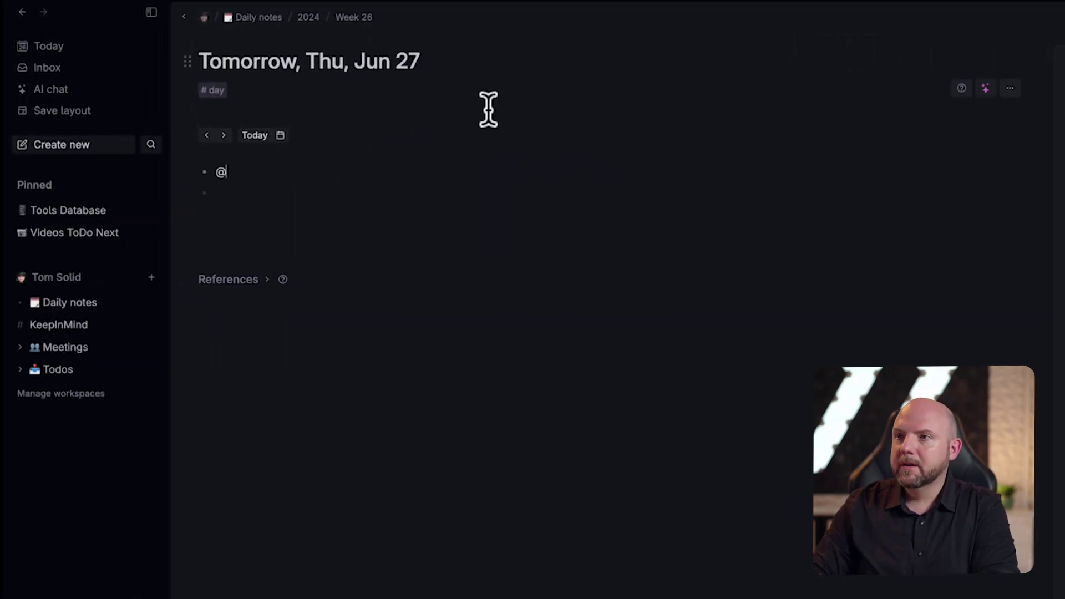
pyautogui.write('tomsol')
pyautogui.press('BackSpace')
pyautogui.press('BackSpace')
pyautogui.press('BackSpace')
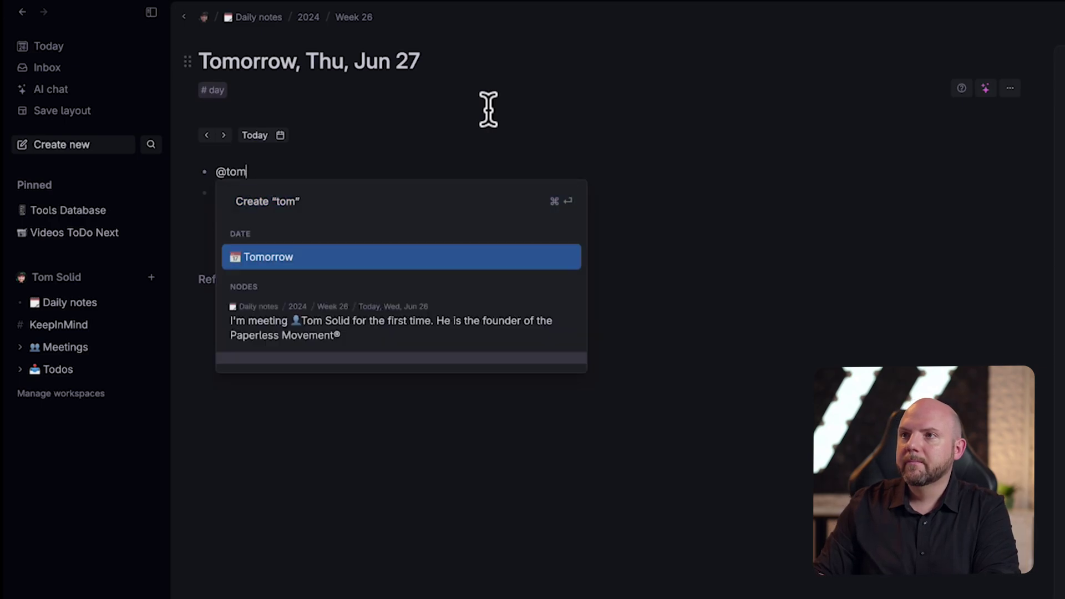
pyautogui.write('solid')
pyautogui.press('Down')
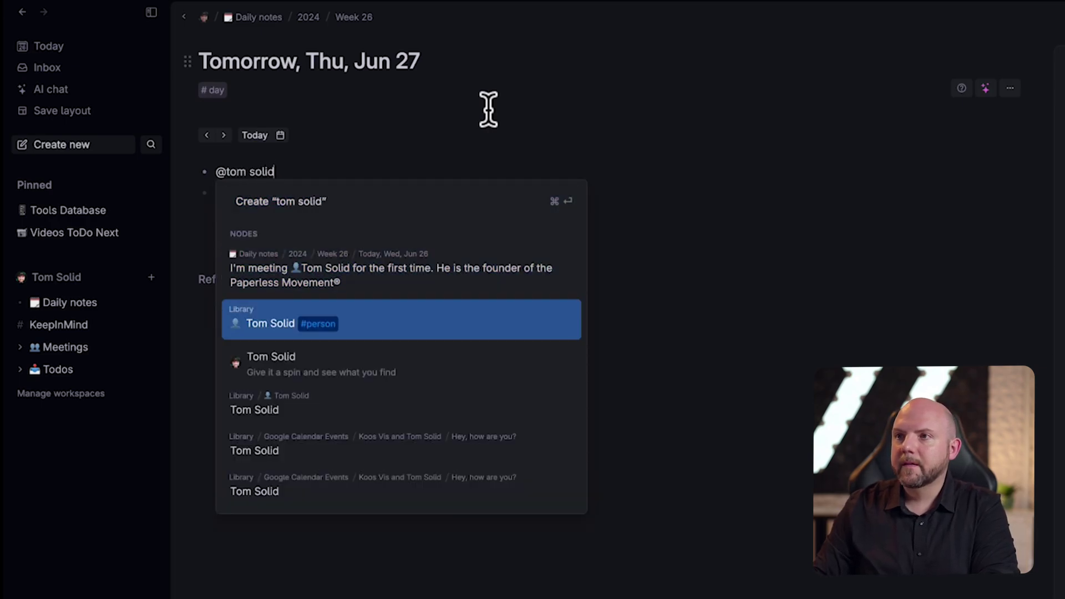
pyautogui.press('Return')
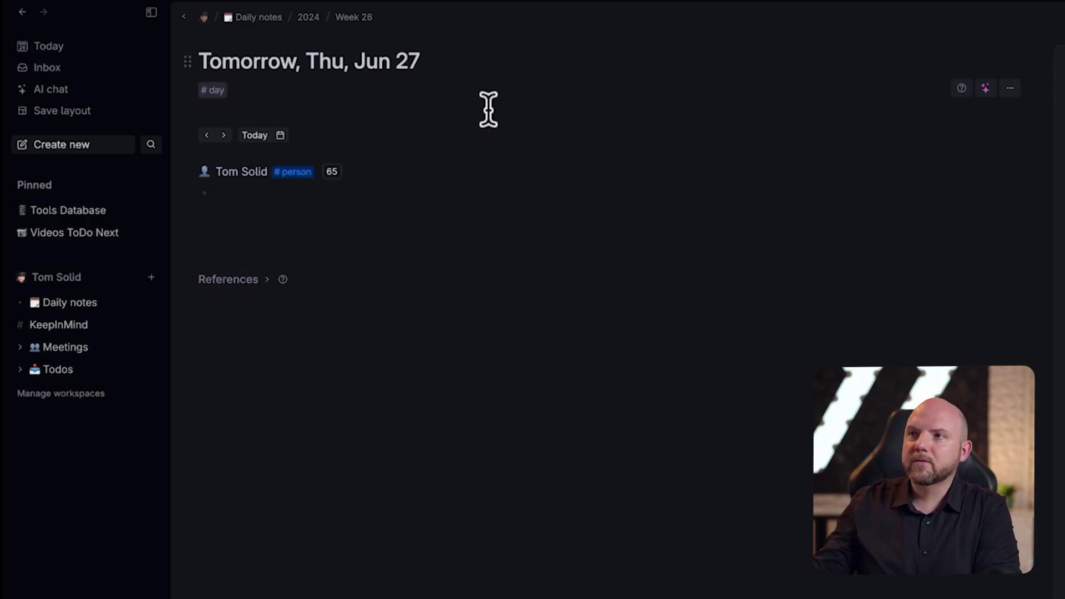
# Show all references to Tom Solid and expand the remaining Mentioned in entries.
pyautogui.click(332, 171)
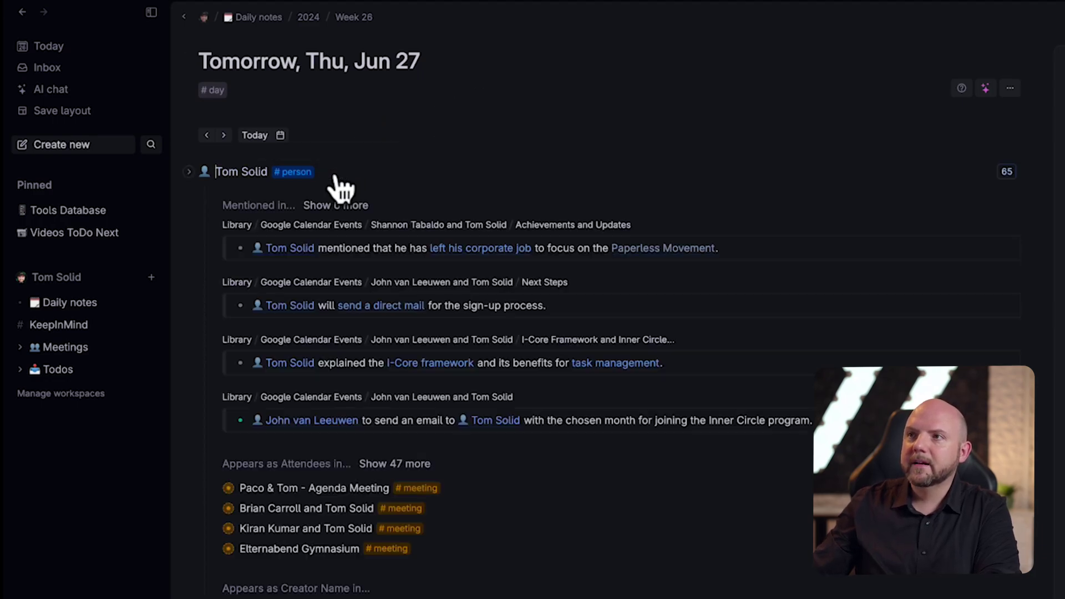
pyautogui.click(190, 172)
pyautogui.click(189, 173)
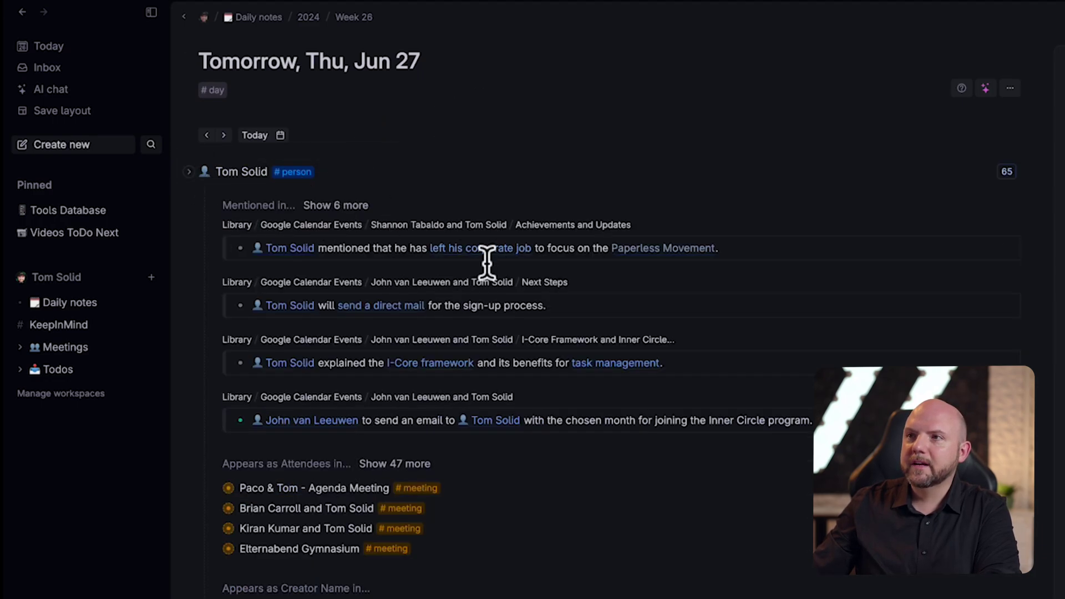
pyautogui.scroll(-3, 344, 222)
pyautogui.scroll(3, 344, 222)
pyautogui.click(335, 206)
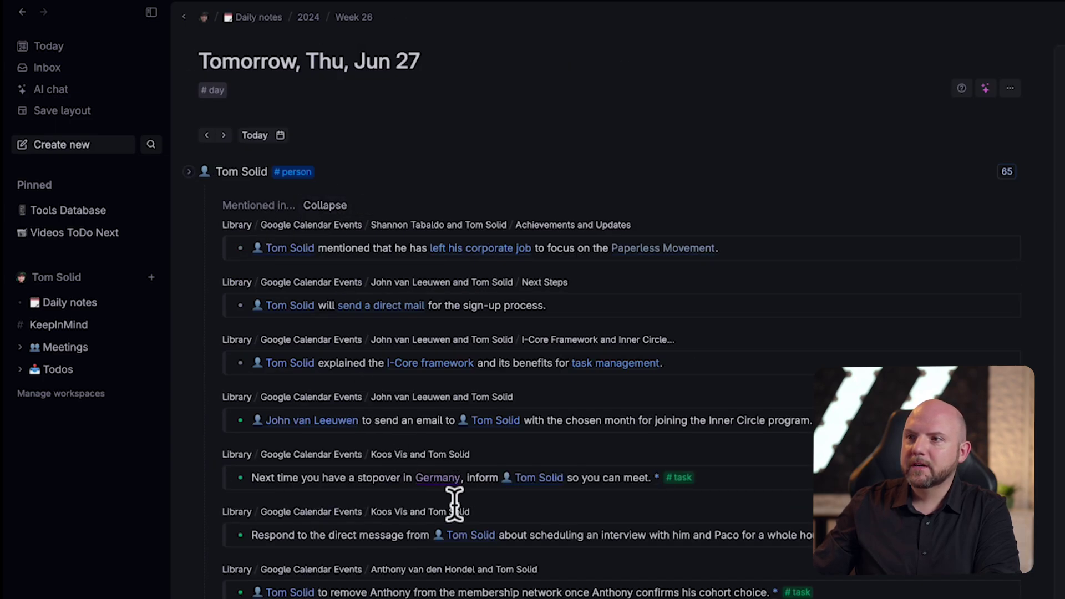
pyautogui.scroll(-6, 437, 508)
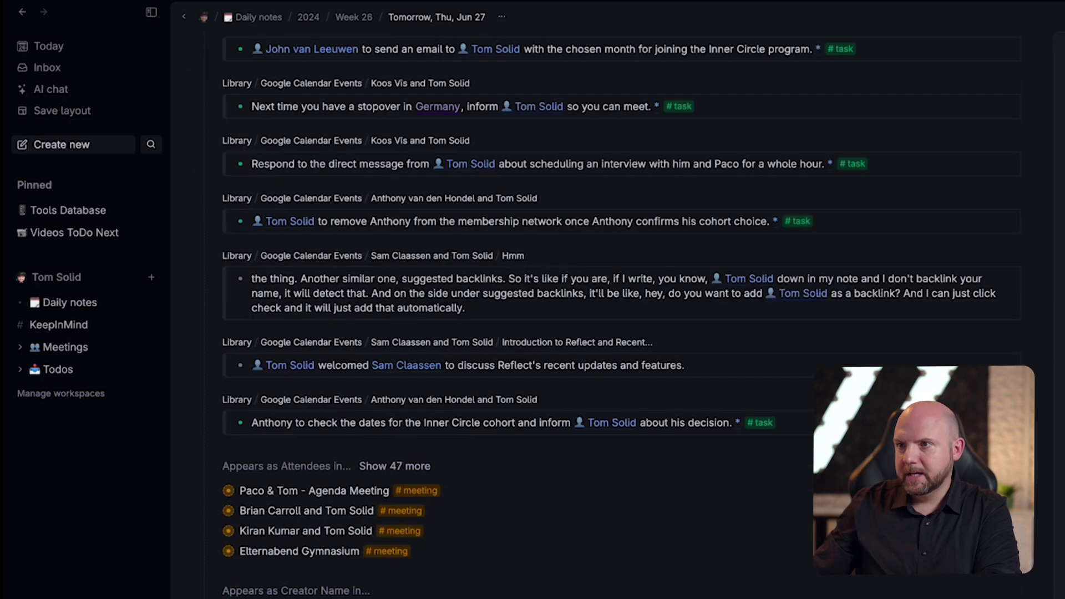
pyautogui.scroll(-1, 610, 310)
pyautogui.scroll(8, 610, 310)
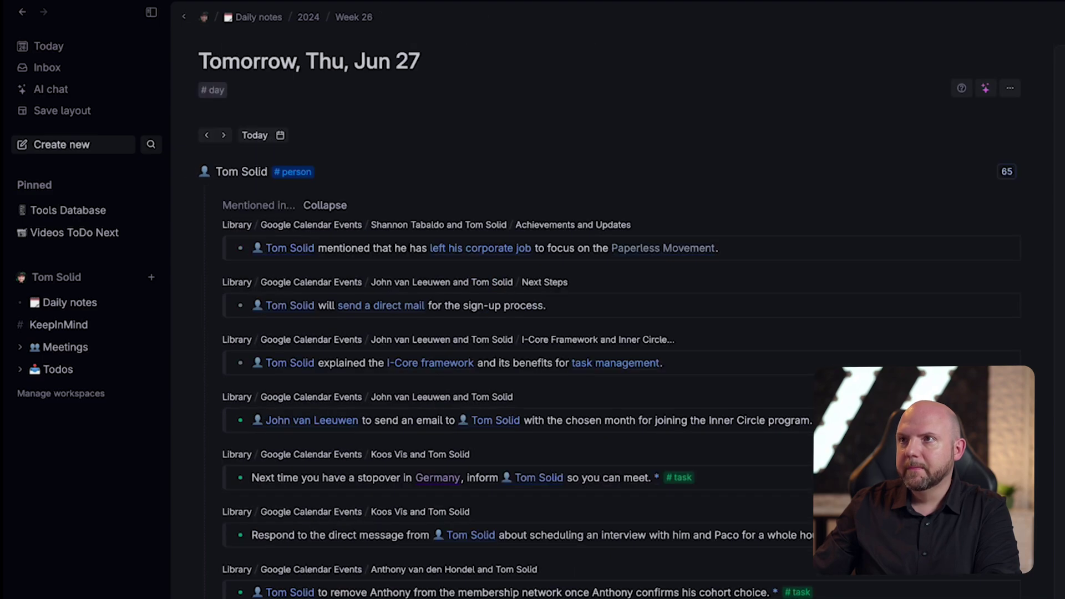
pyautogui.click(189, 173)
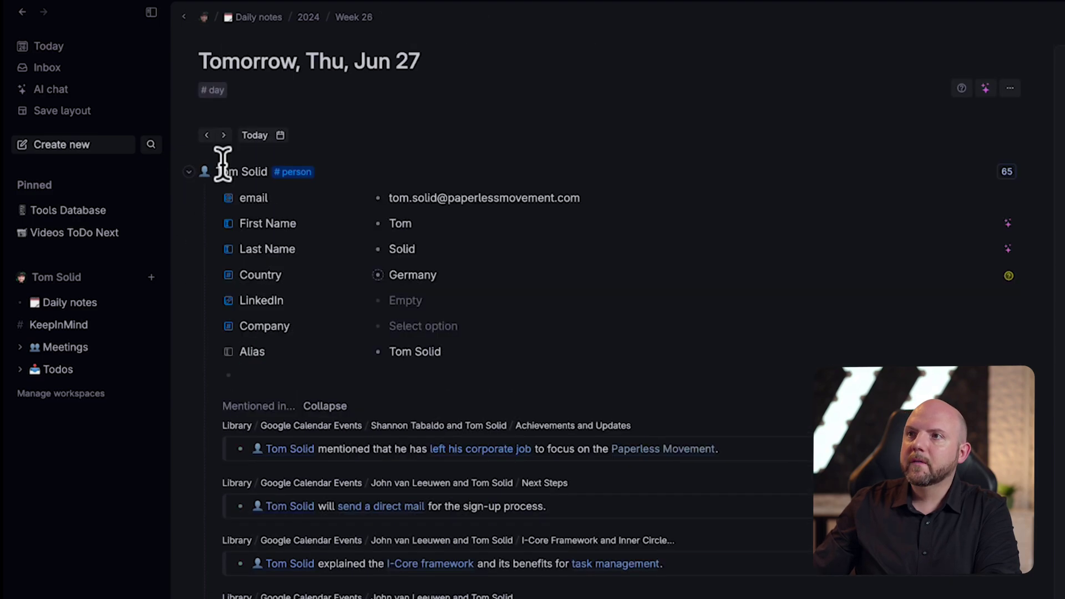
pyautogui.click(191, 173)
pyautogui.click(255, 163)
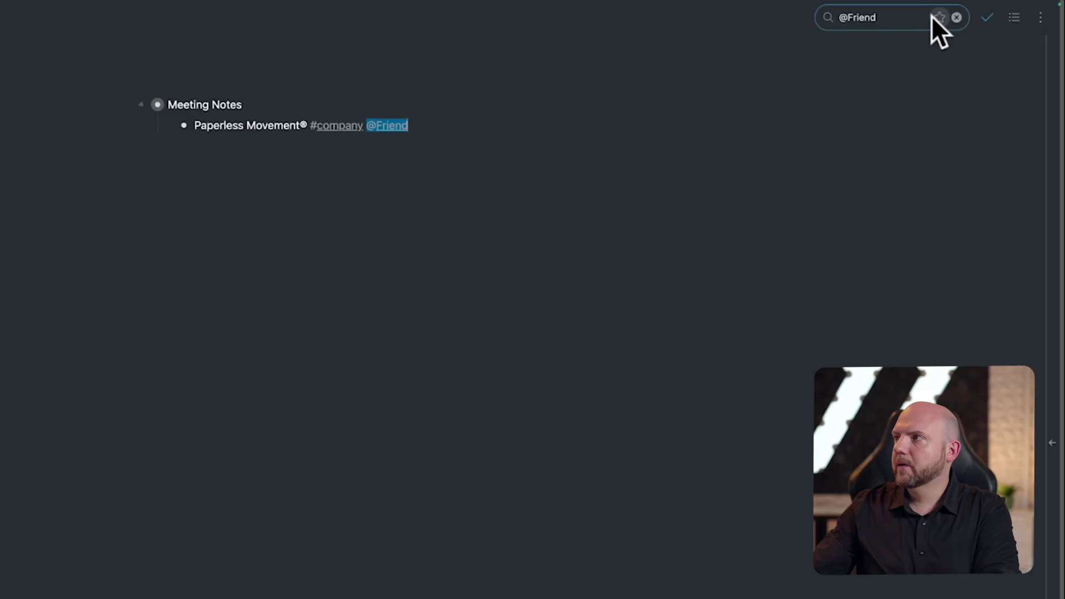
# Search Workflowy for #person and star that search as a favourite.
pyautogui.click(943, 16)
pyautogui.write('#person')
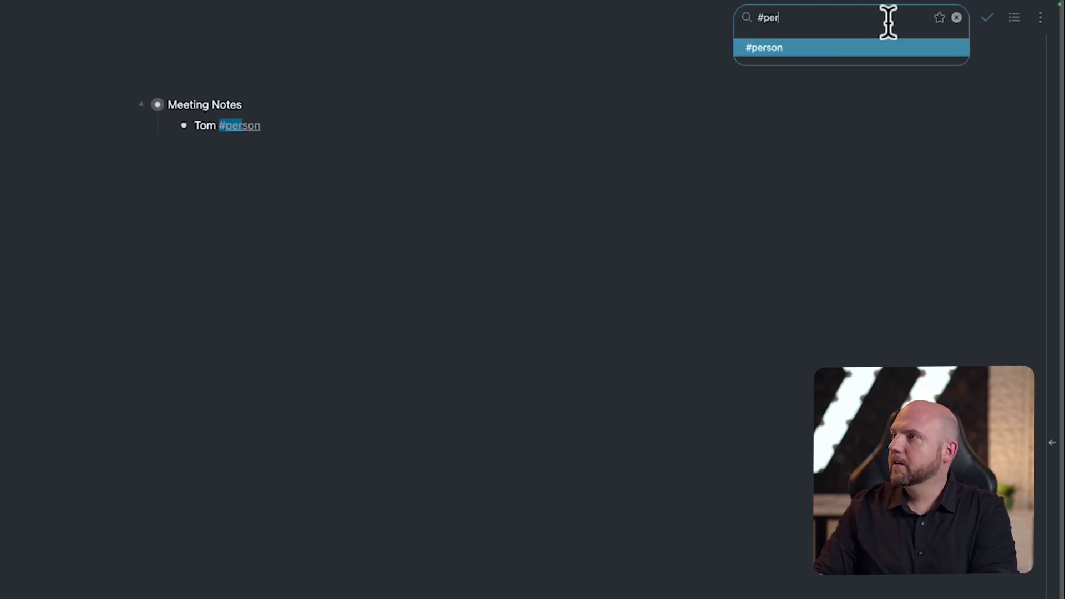
pyautogui.click(941, 18)
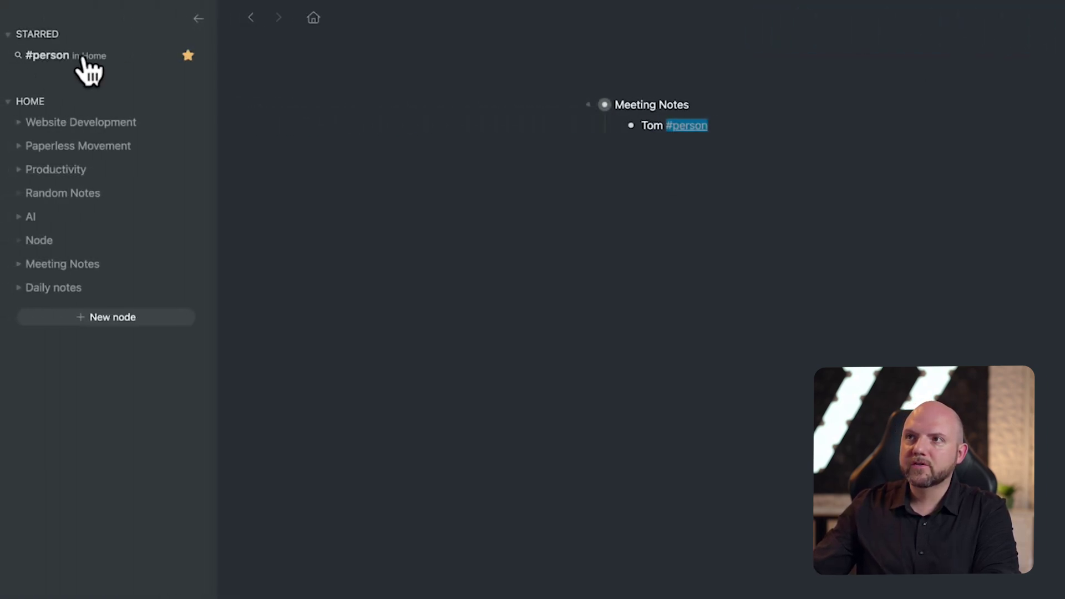